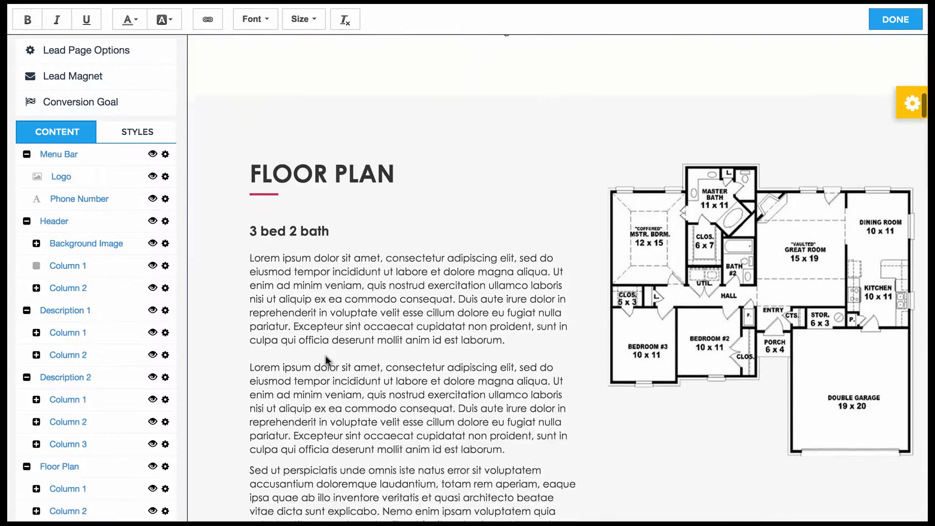
scroll(326, 355, "down", 8)
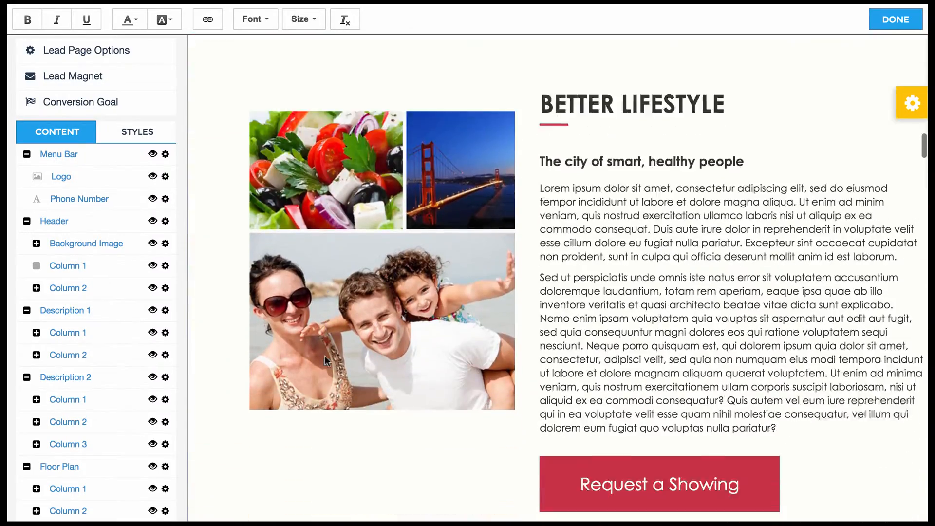
scroll(321, 378, "down", 2)
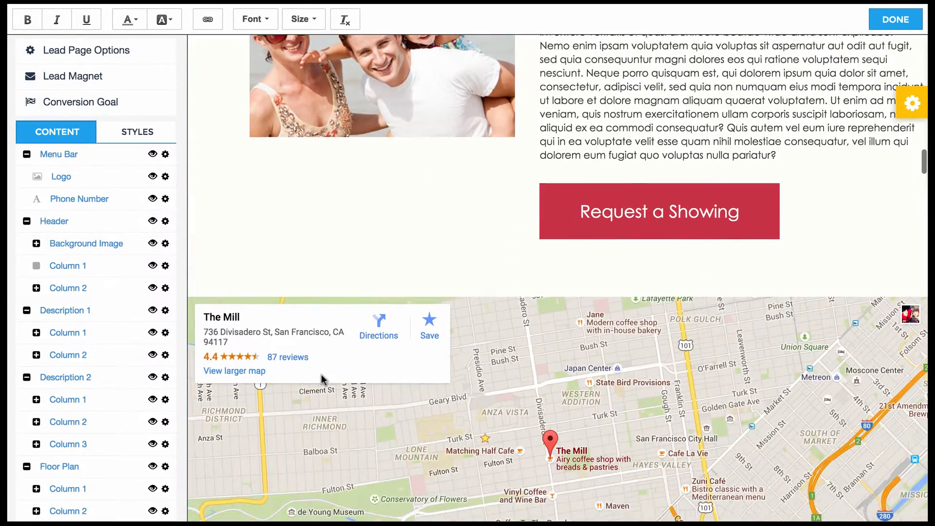
scroll(517, 190, "up", 20)
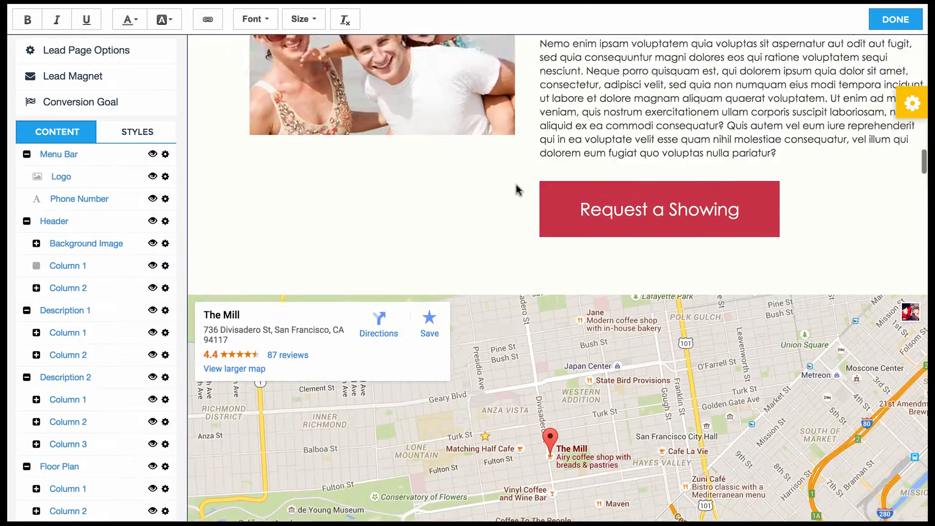
scroll(492, 234, "up", 6)
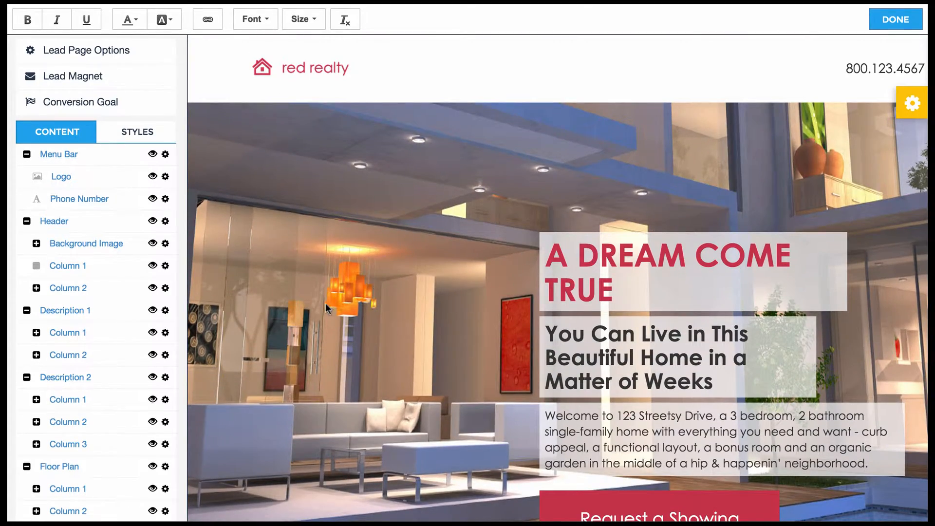
left_click(599, 255)
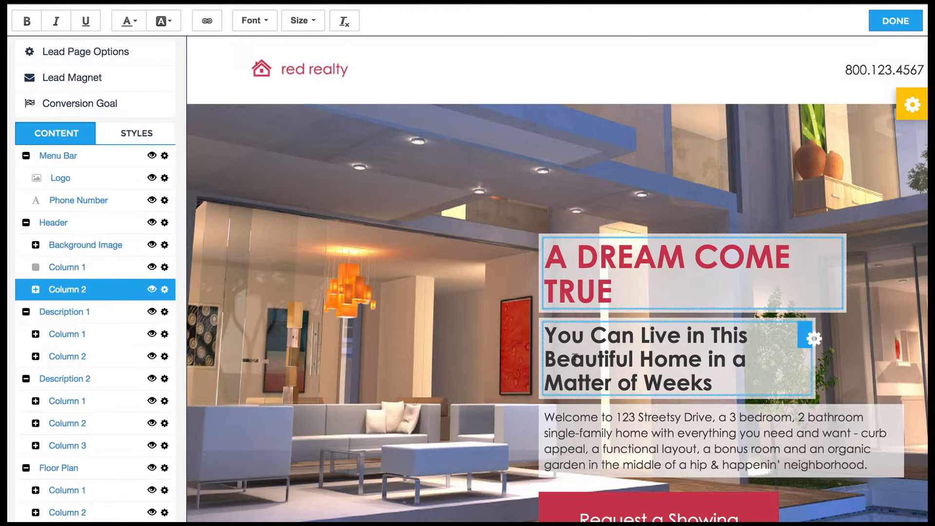
left_click_drag(583, 252, 786, 259)
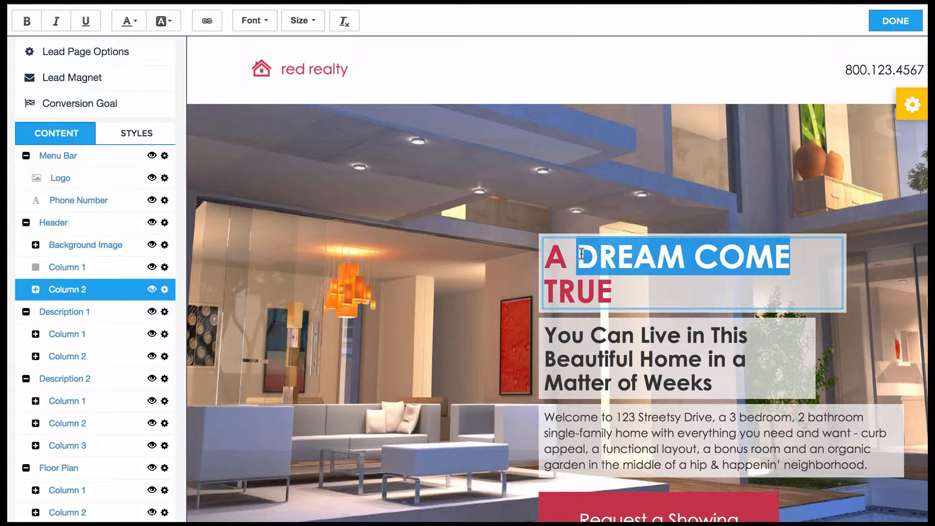
left_click(206, 27)
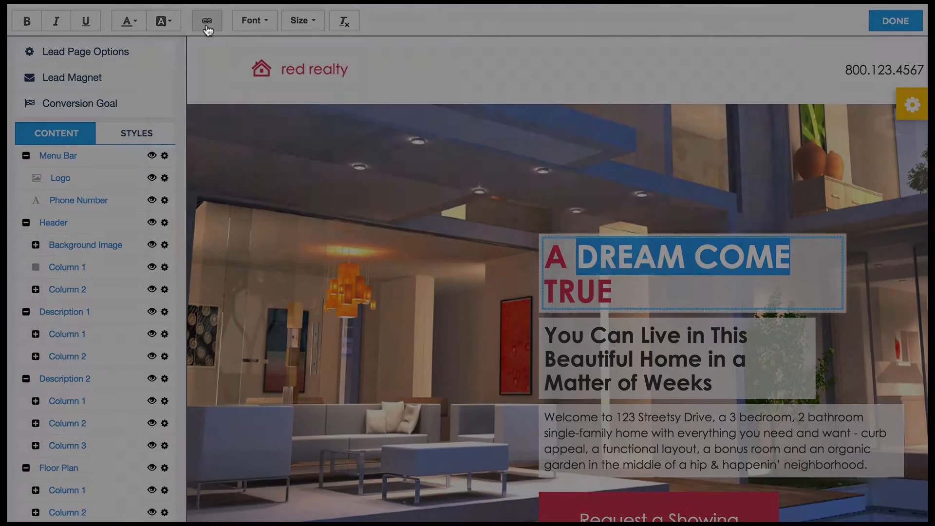
left_click(448, 136)
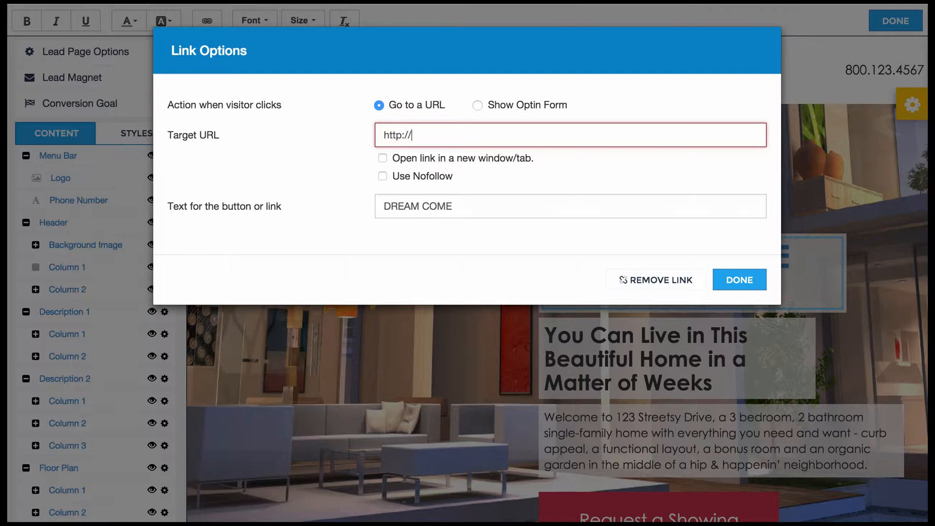
type("www.templatelauncher.com")
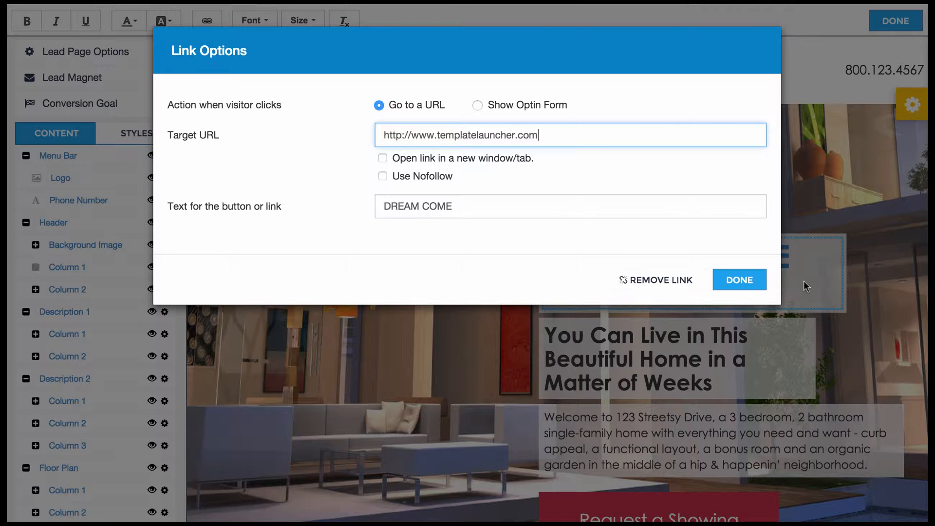
left_click(737, 287)
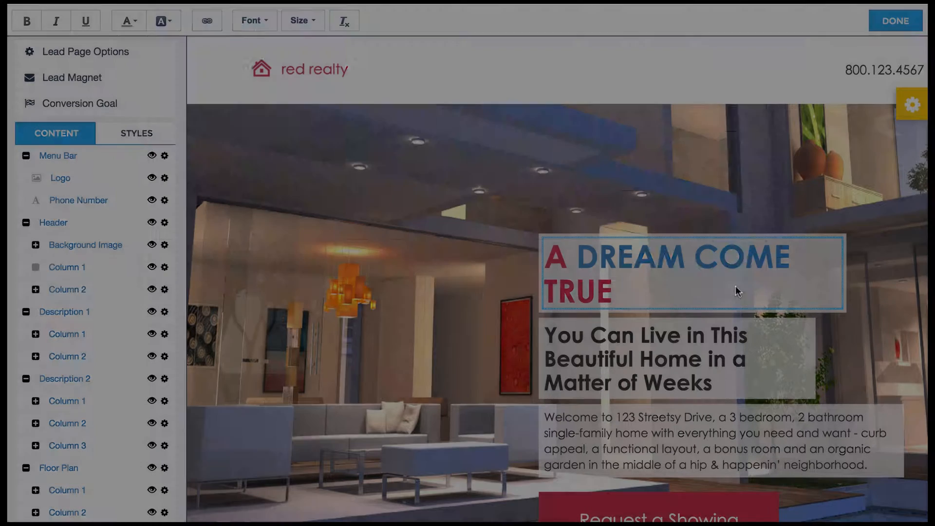
Step: Turn the Privacy Policy text in the page footer into a Go to a URL link
scroll(448, 238, "down", 20)
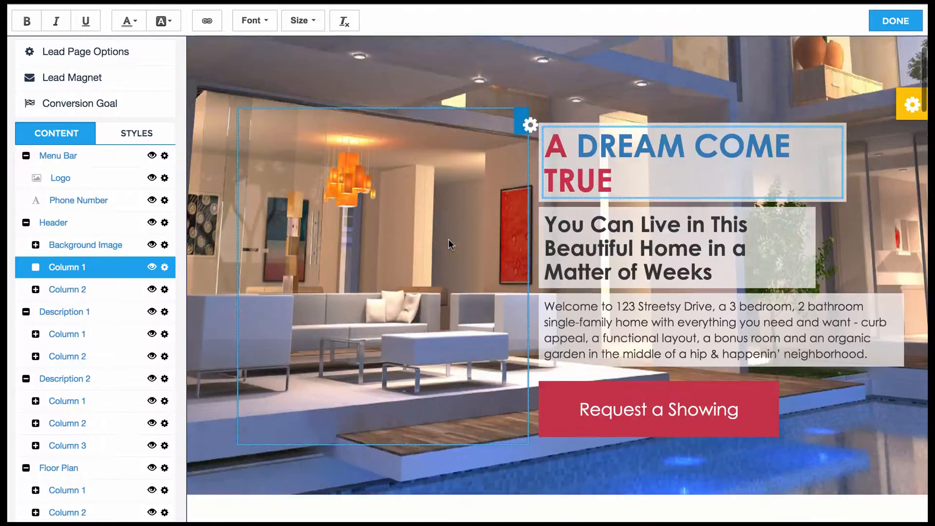
scroll(449, 238, "down", 20)
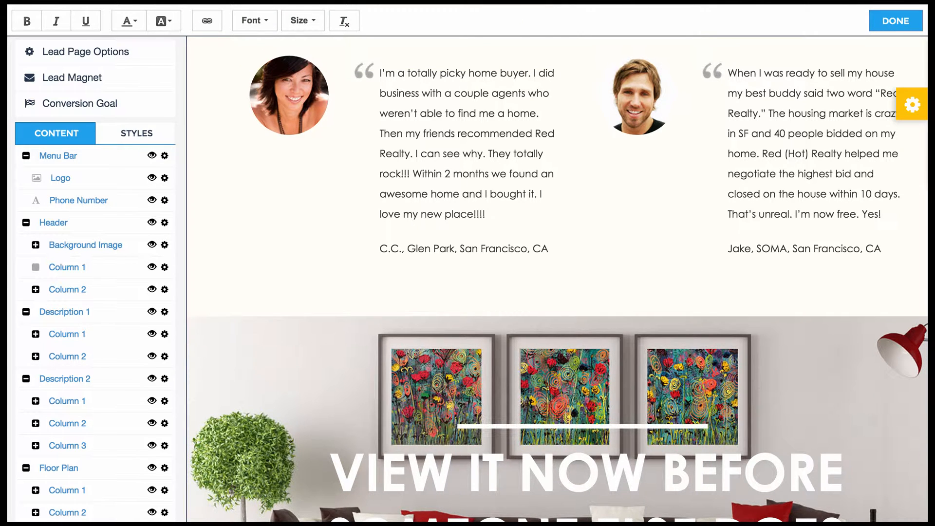
key("alt+super+i")
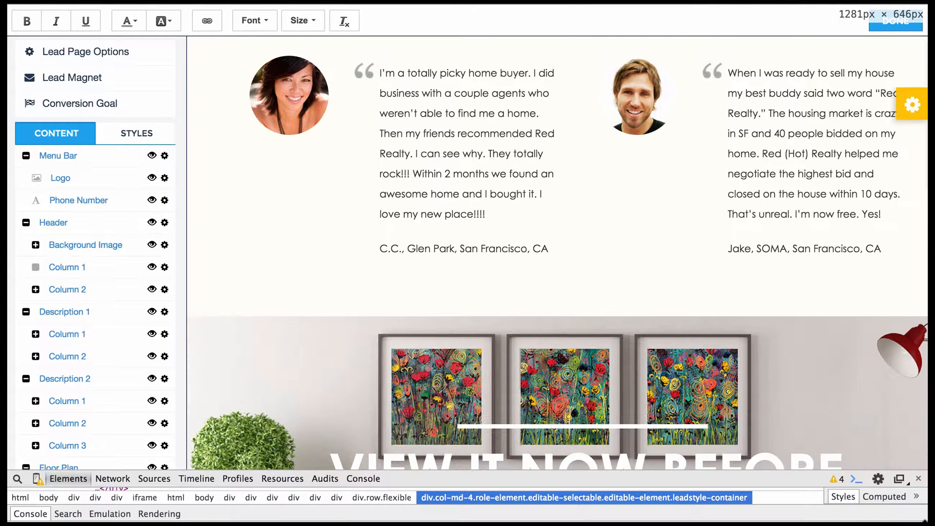
left_click(918, 479)
scroll(560, 439, "down", 5)
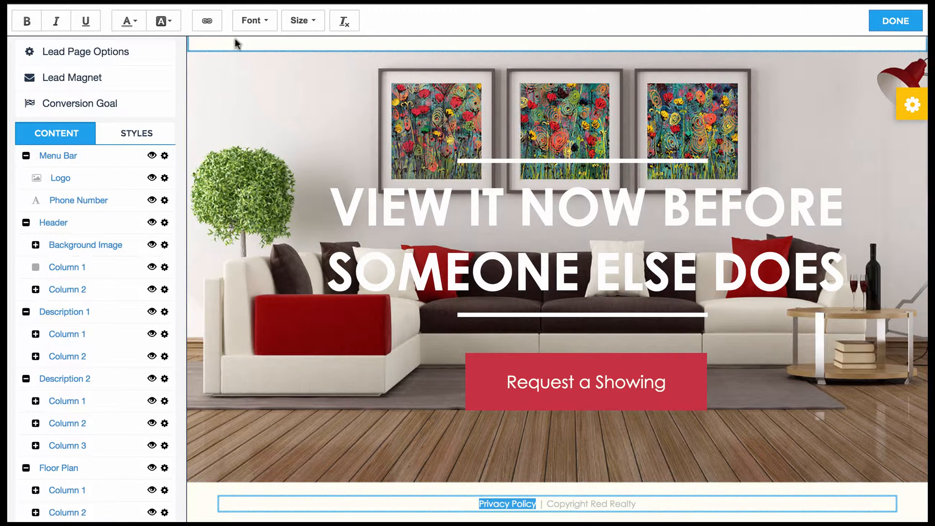
left_click(207, 21)
left_click(506, 139)
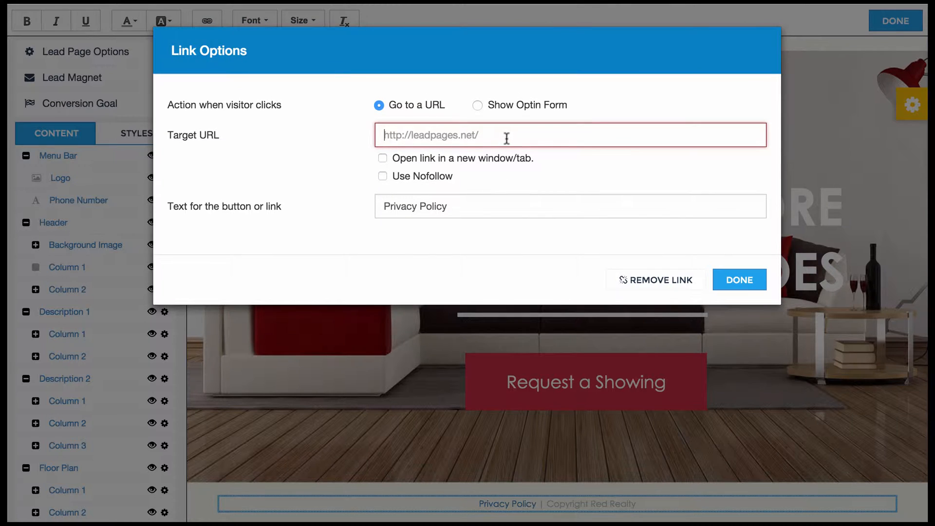
left_click(739, 280)
left_click(546, 502)
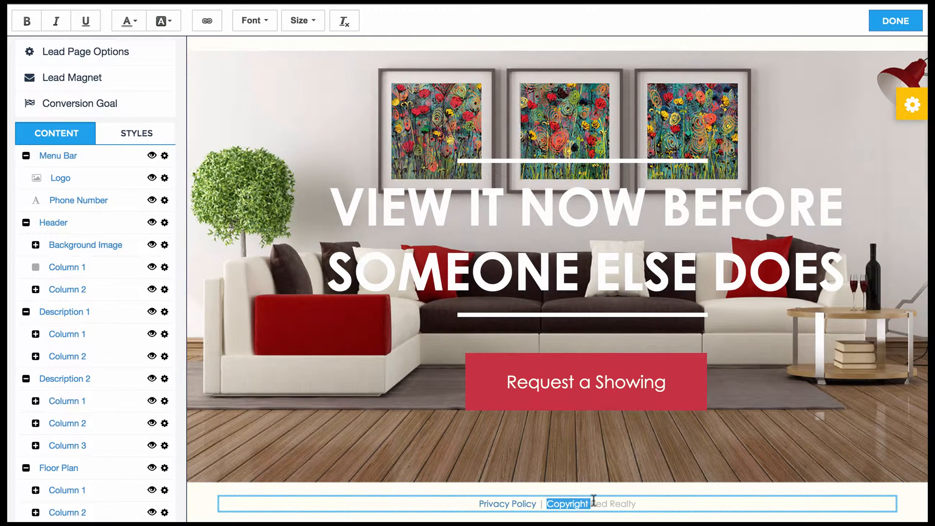
Step: Look over the testimonials and the agent profile sections of the page
scroll(296, 281, "up", 7)
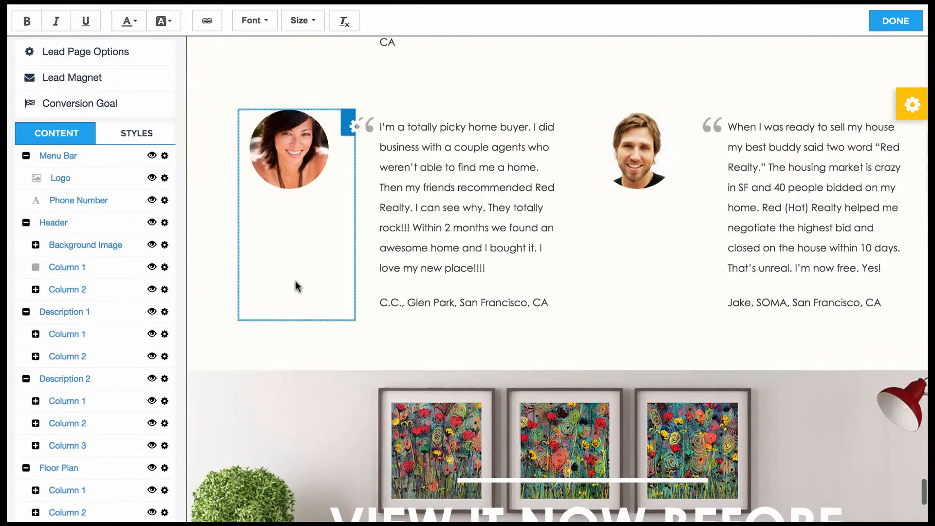
scroll(296, 281, "up", 15)
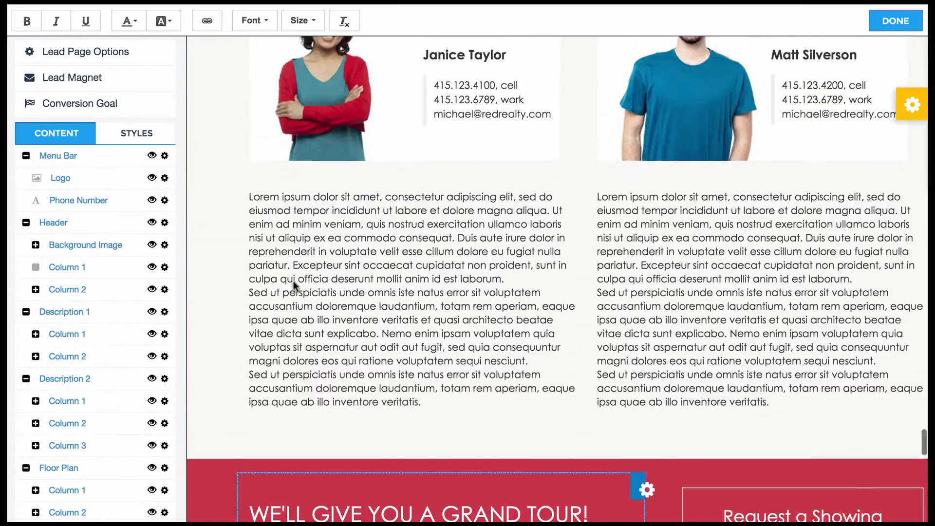
scroll(293, 282, "up", 8)
scroll(322, 213, "down", 9)
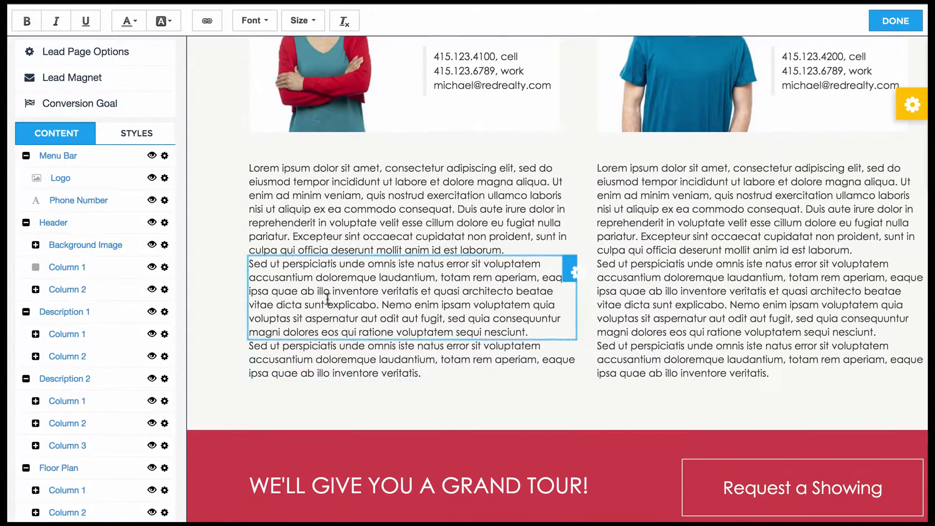
scroll(323, 211, "up", 10)
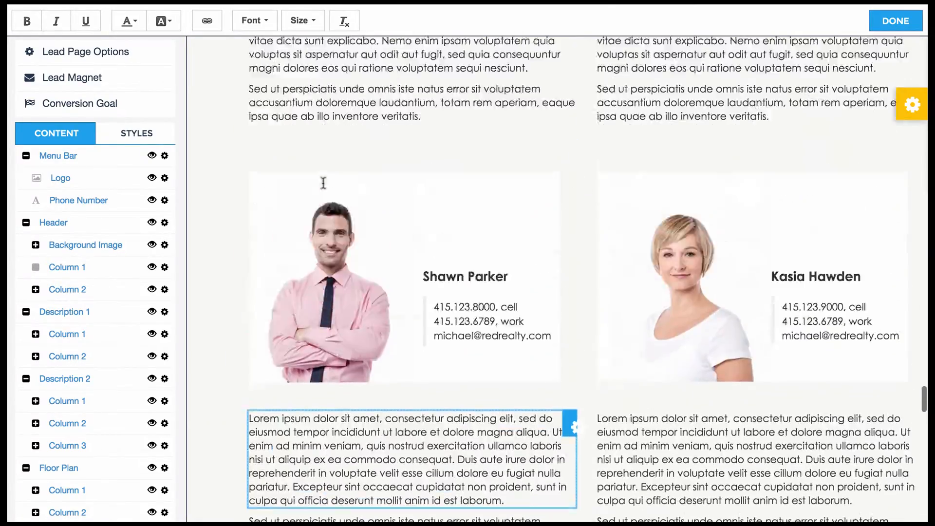
scroll(322, 183, "up", 10)
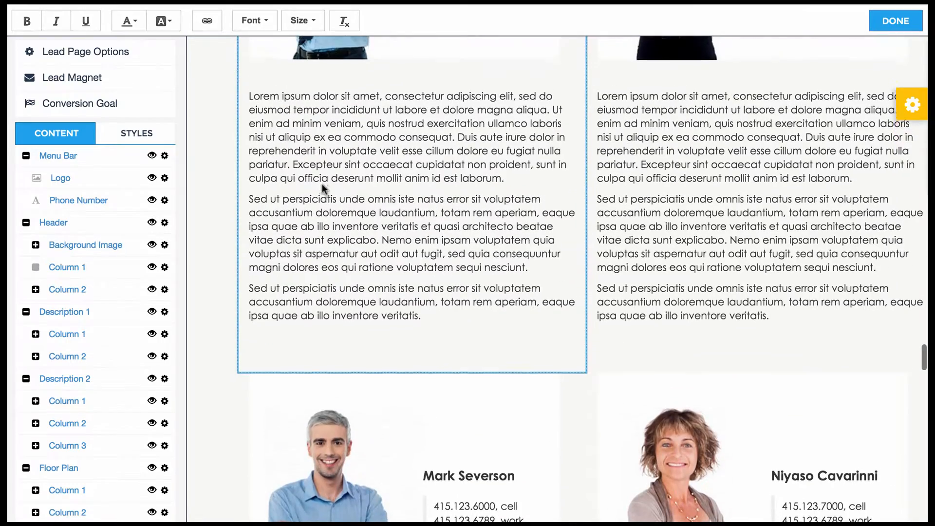
scroll(322, 184, "up", 10)
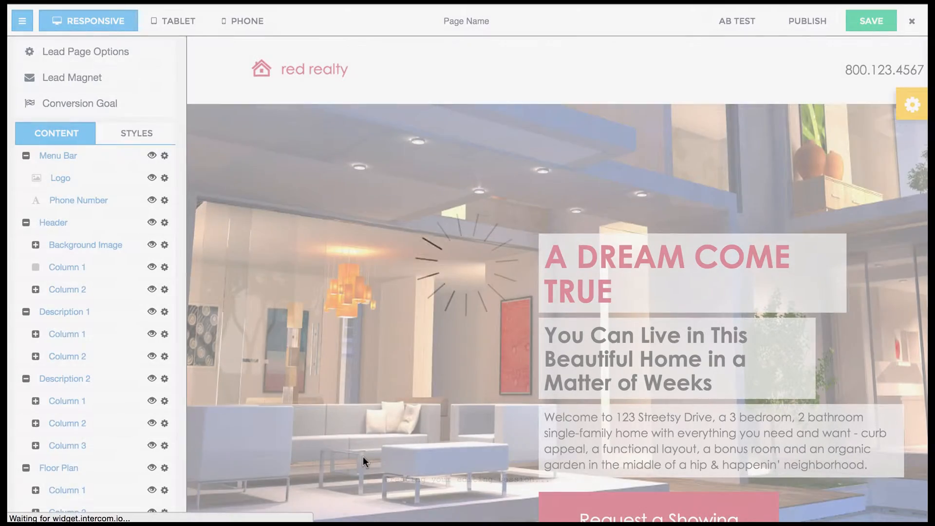
Step: Duplicate the first Lorem ipsum paragraph of the Better Lifestyle section directly below itself, separated by a blank line
scroll(384, 336, "down", 10)
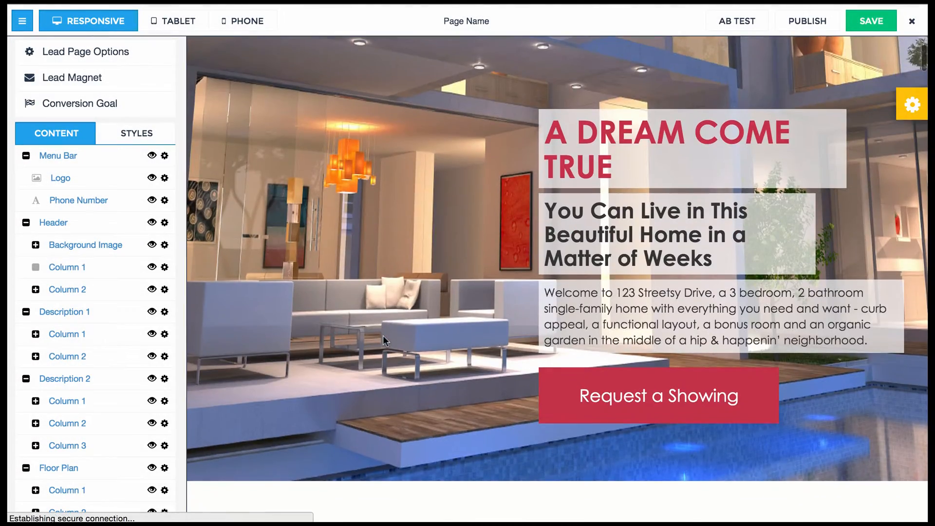
scroll(383, 335, "down", 20)
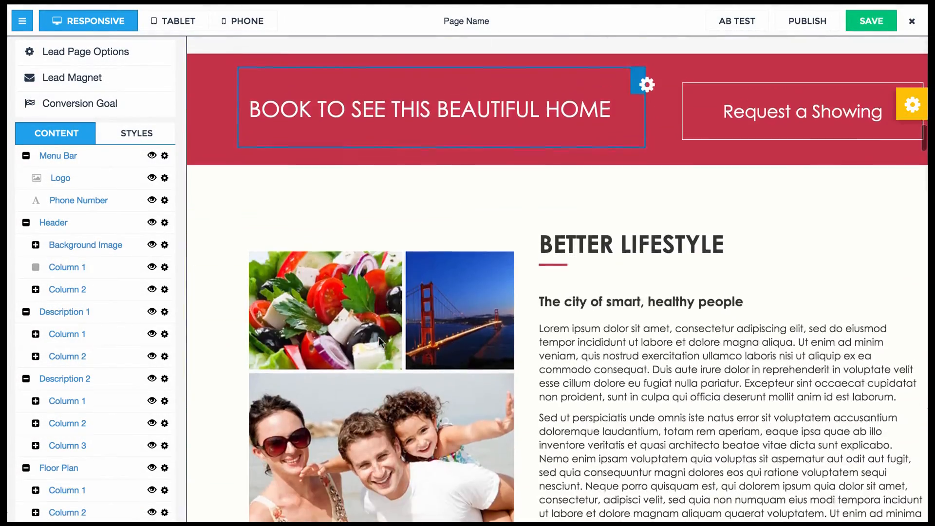
scroll(379, 337, "down", 2)
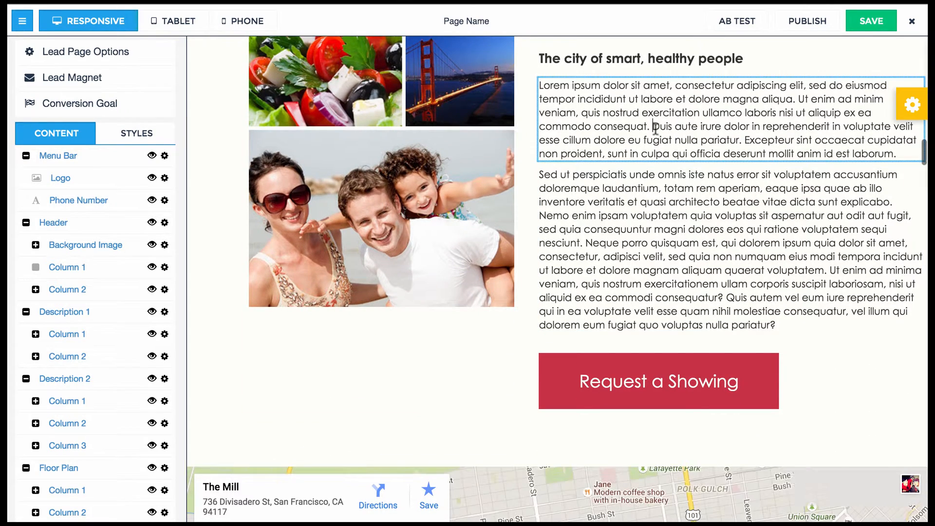
left_click(687, 127)
left_click_drag(898, 153, 540, 86)
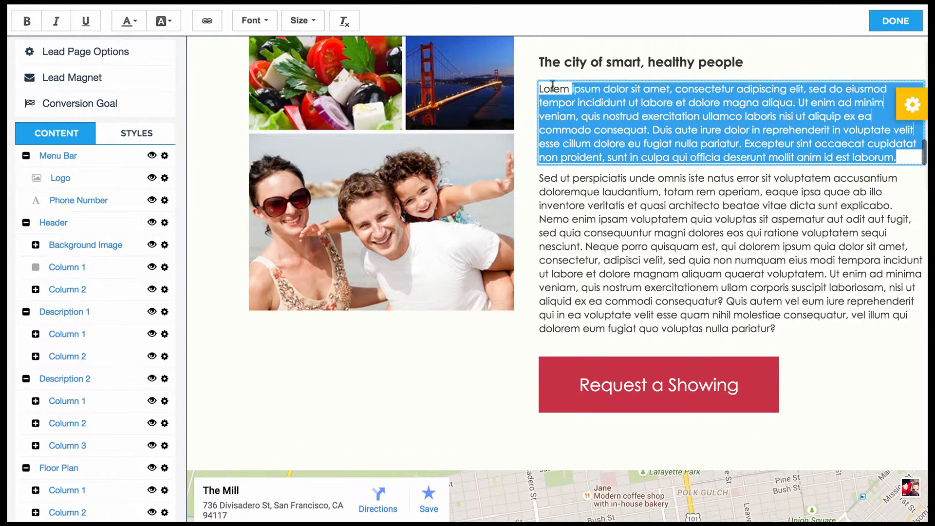
key("ctrl+c")
key("Right")
key("Return")
key("Return")
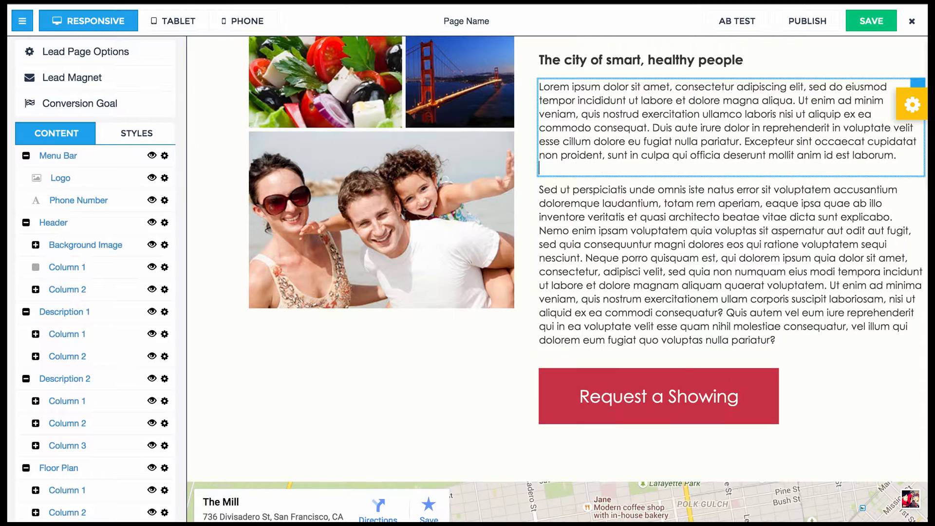
key("ctrl+v")
Step: Add two more copies of the Lorem ipsum paragraph to the same text block, each separated by a blank line
key("Return")
key("Return")
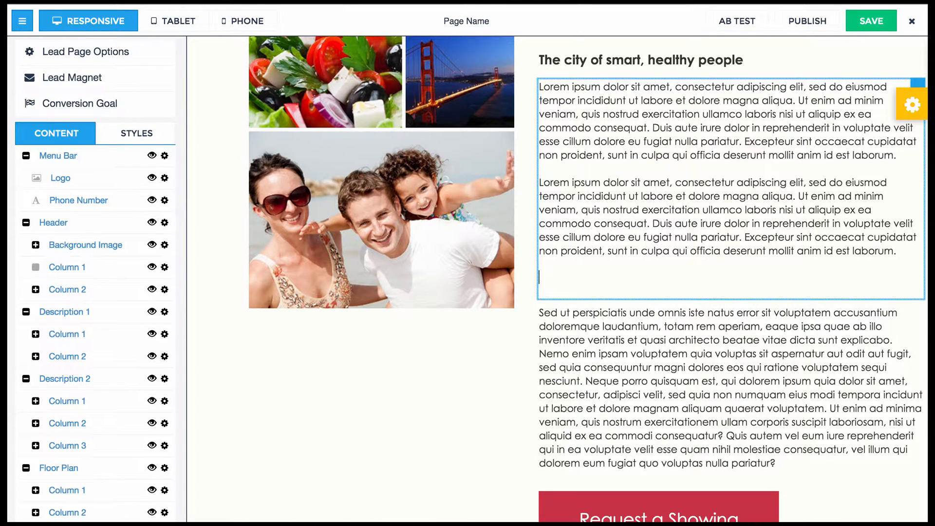
key("ctrl+v")
key("Return")
key("Return")
key("ctrl+v")
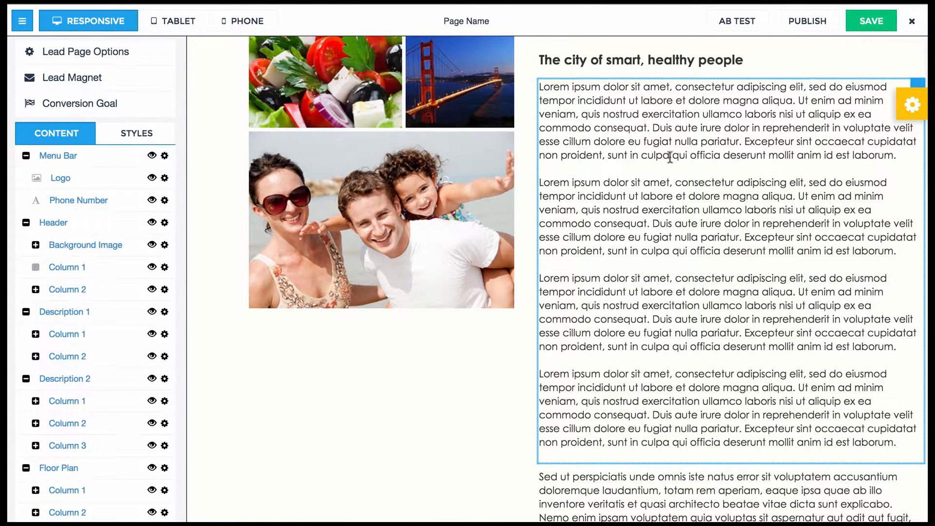
Step: Hide the editor's sidebar and review the page layout from the map down to the About Us section
scroll(590, 407, "down", 7)
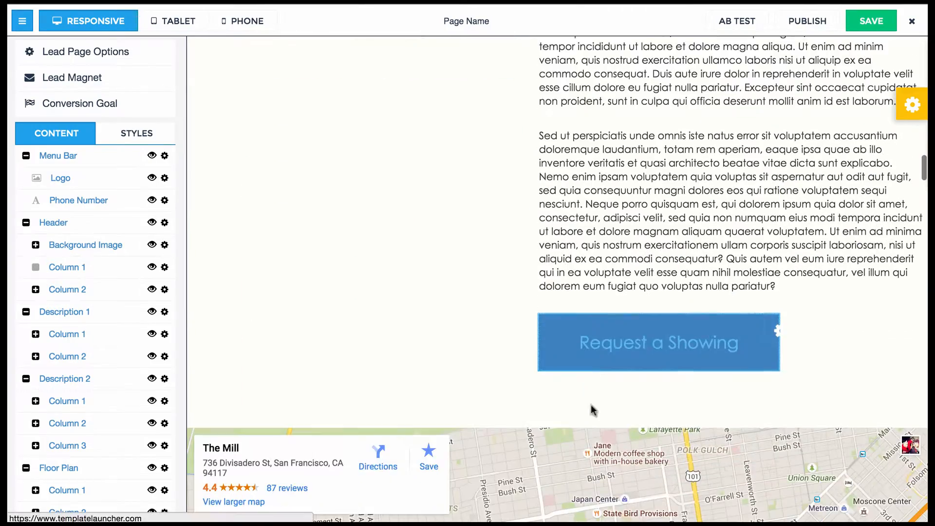
scroll(479, 412, "down", 15)
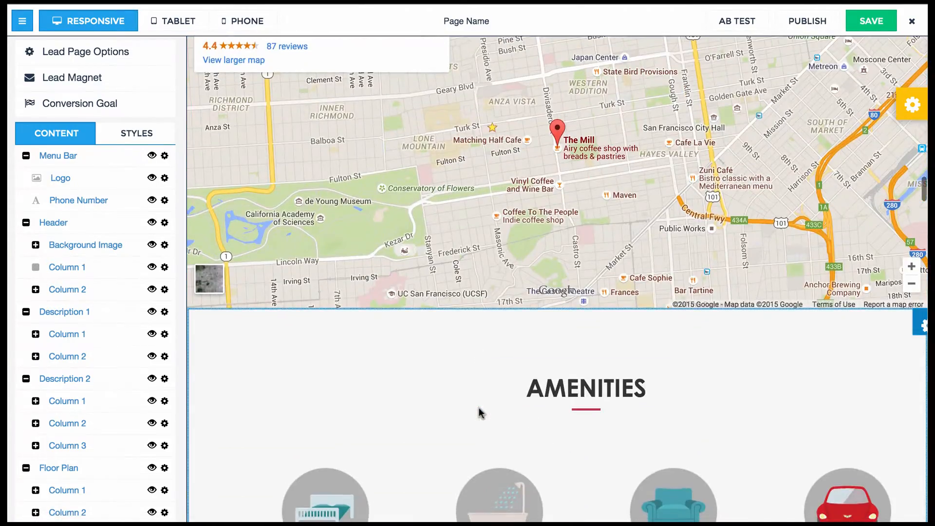
scroll(481, 402, "down", 15)
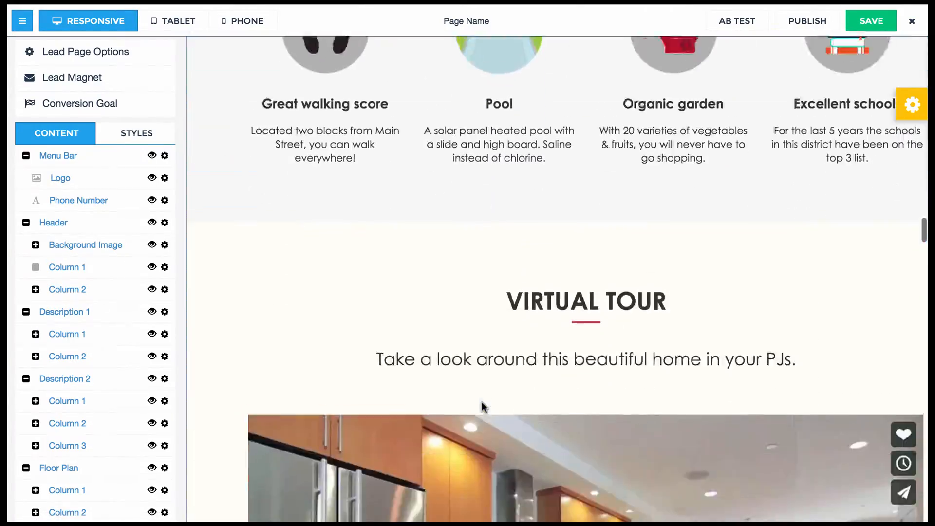
scroll(484, 408, "down", 4)
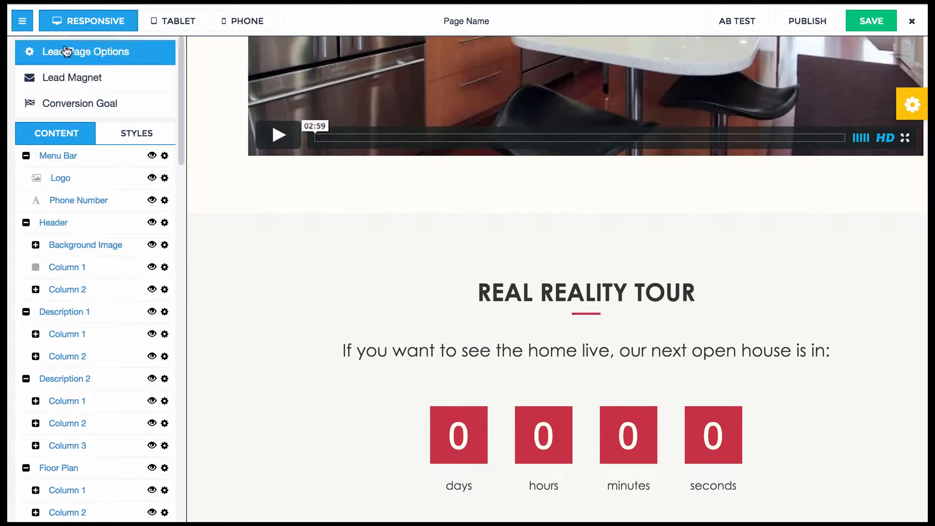
left_click(27, 30)
scroll(389, 214, "up", 10)
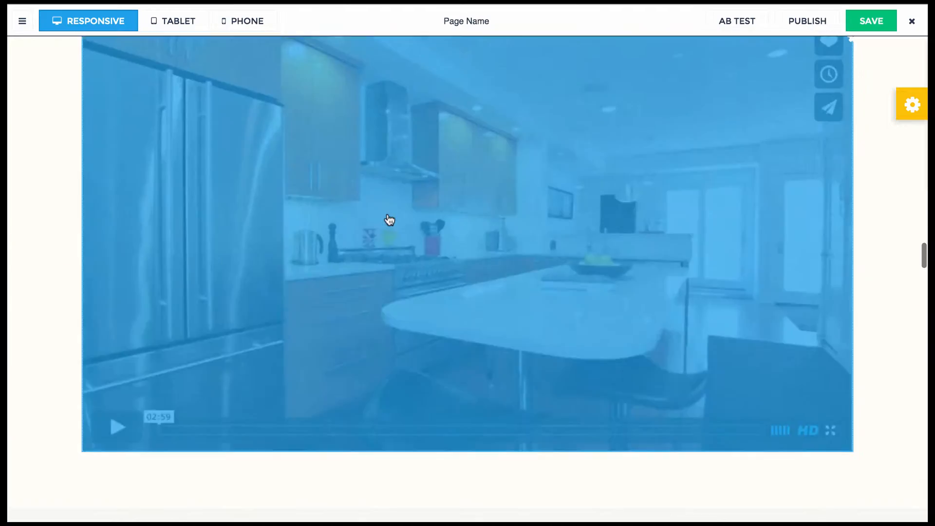
scroll(388, 215, "down", 20)
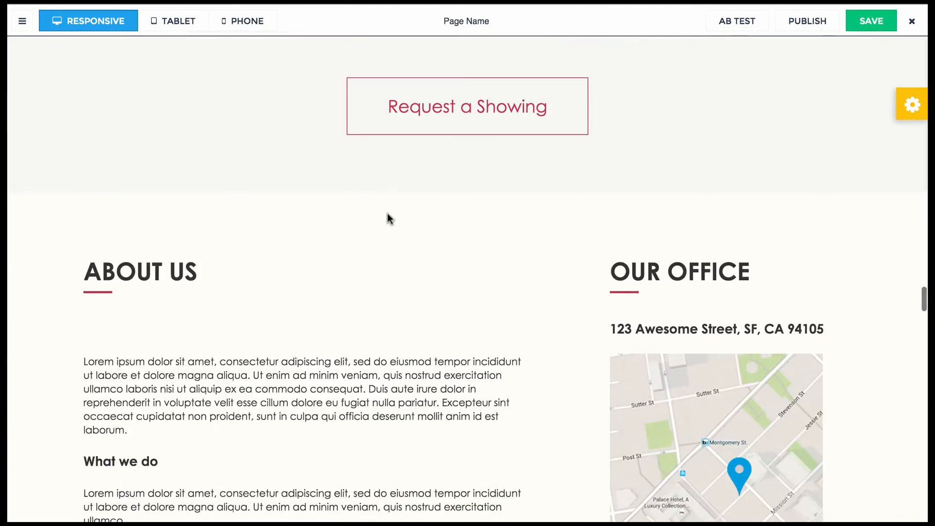
Step: Hide the first "Sed ut perspiciatis" paragraph under the left agent in the second row of Our Agents
scroll(327, 285, "down", 10)
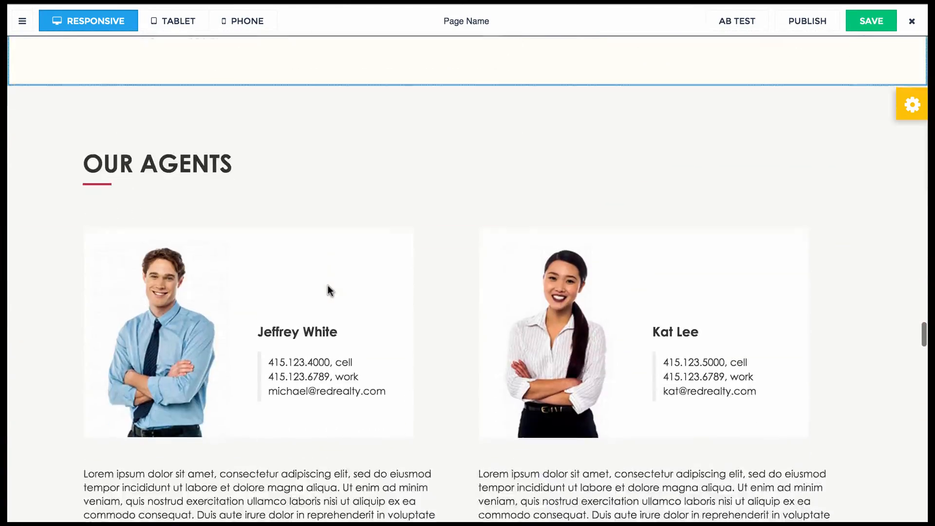
scroll(328, 285, "down", 10)
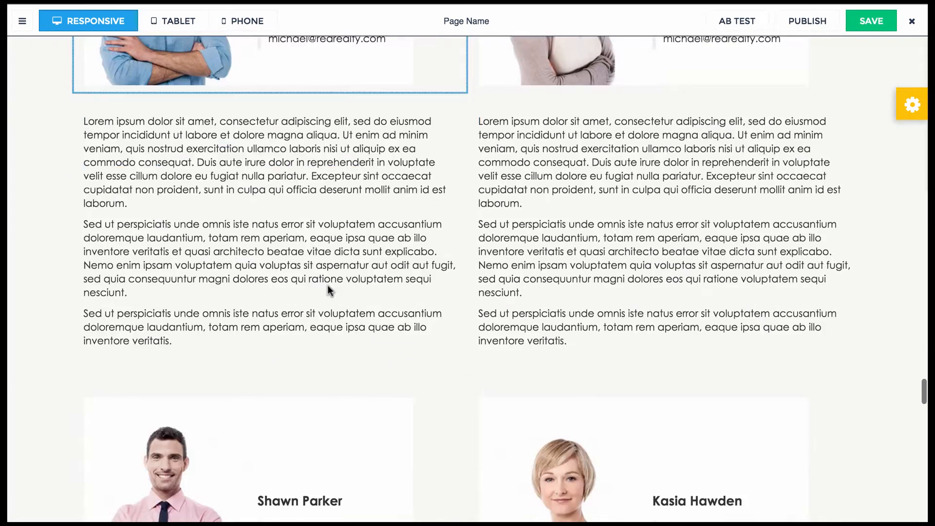
left_click(248, 257)
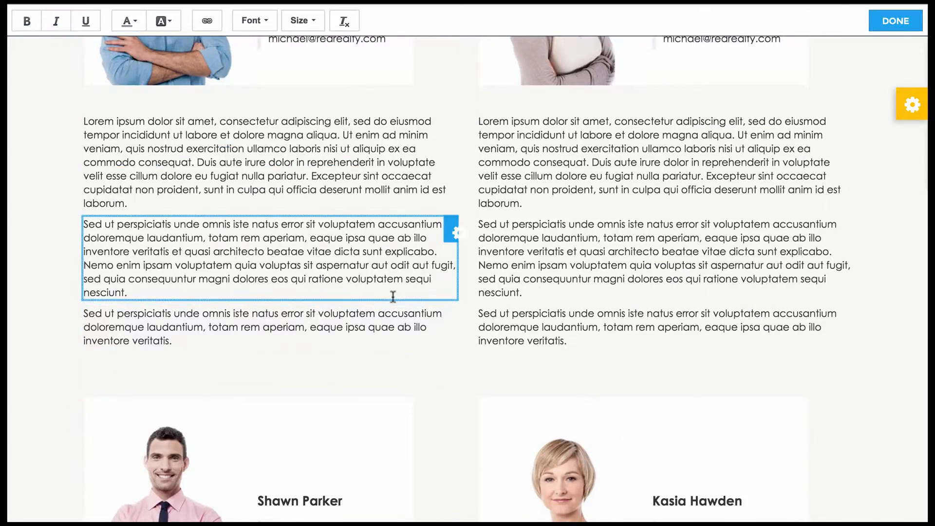
scroll(412, 271, "down", 12)
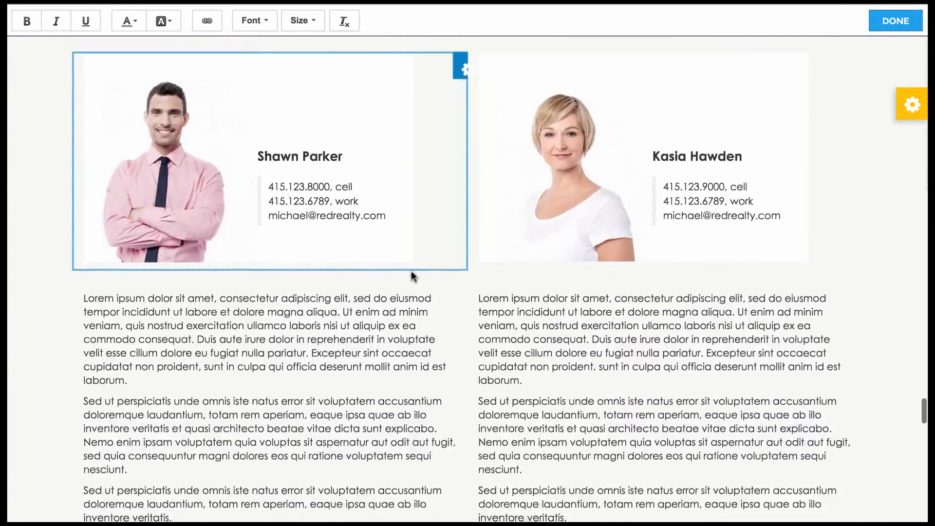
scroll(412, 272, "up", 2)
scroll(412, 271, "up", 9)
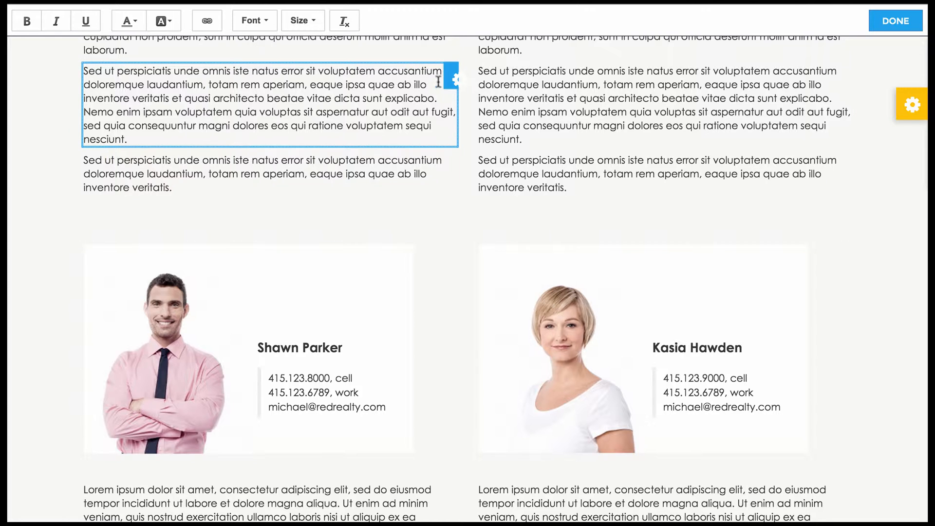
left_click(461, 86)
left_click(492, 128)
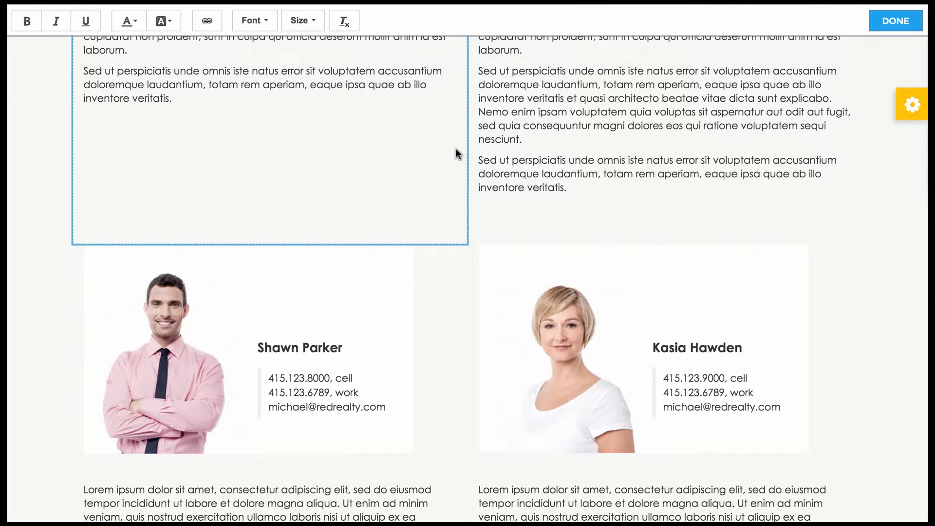
Step: Hide the remaining short "Sed ut perspiciatis" paragraph under that same agent's profile
scroll(438, 195, "up", 3)
left_click(457, 226)
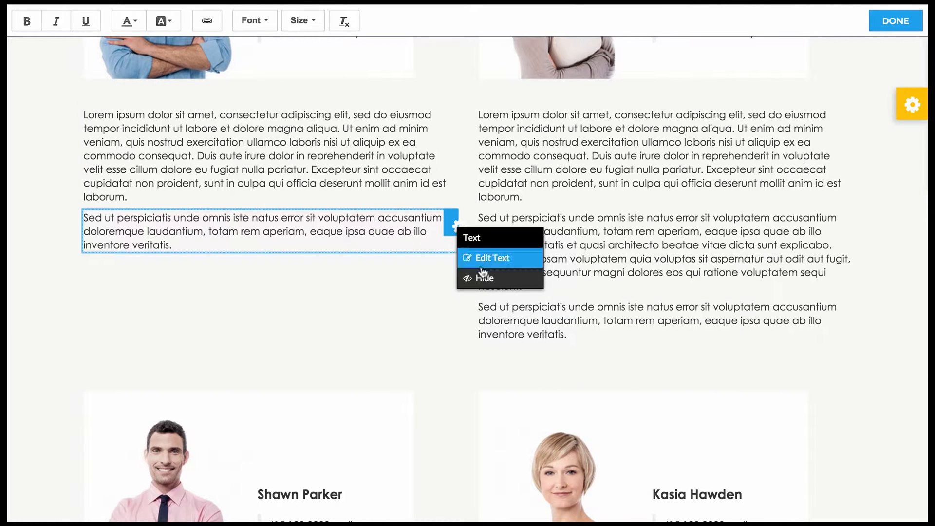
left_click(485, 271)
Step: Review the remaining agent profiles, the Our Clients testimonials and the closing call-to-action down to the footer
scroll(414, 173, "down", 10)
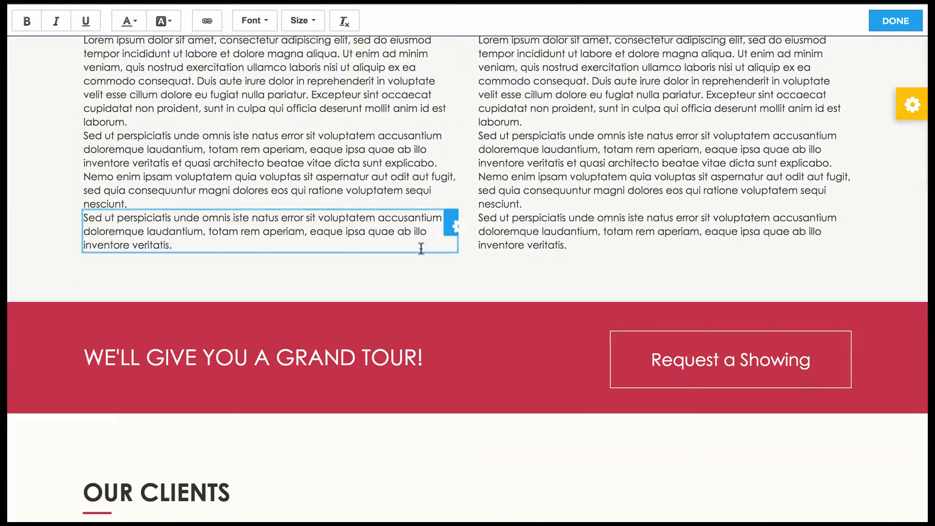
scroll(498, 197, "up", 8)
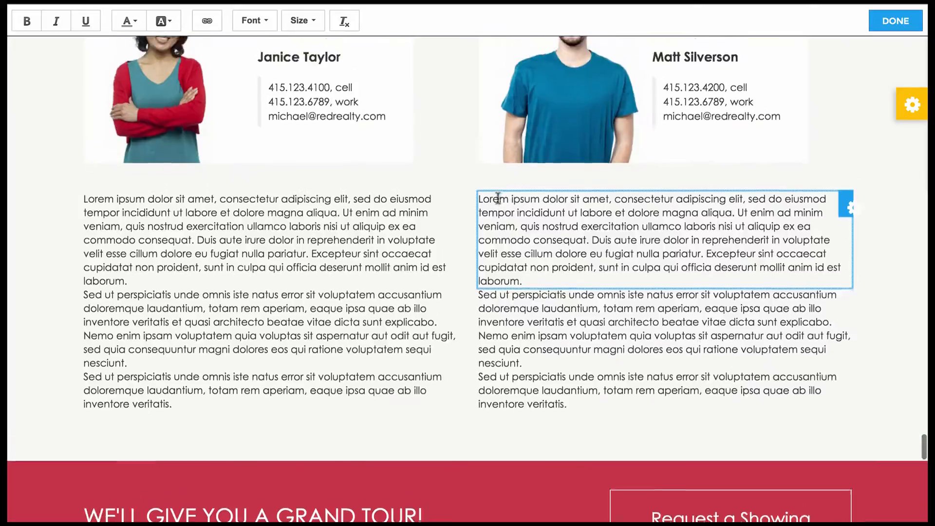
scroll(497, 197, "up", 3)
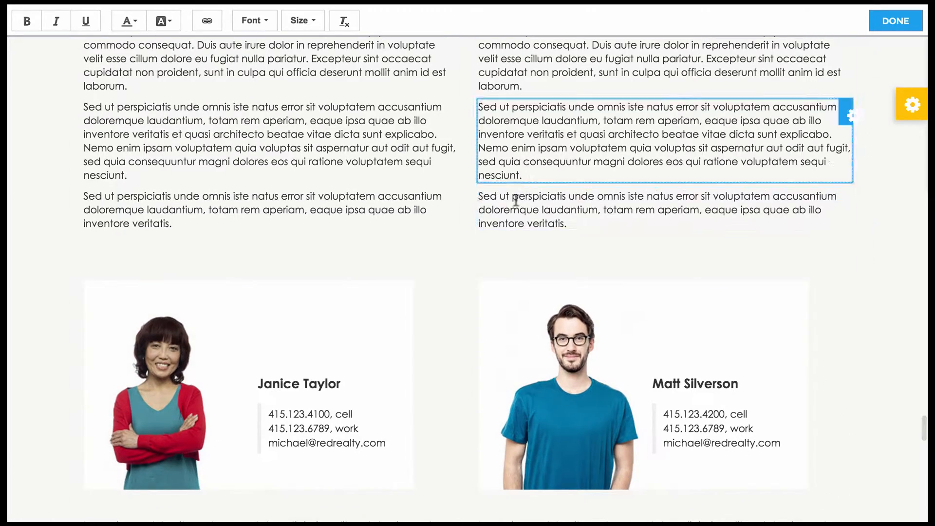
scroll(547, 110, "up", 1)
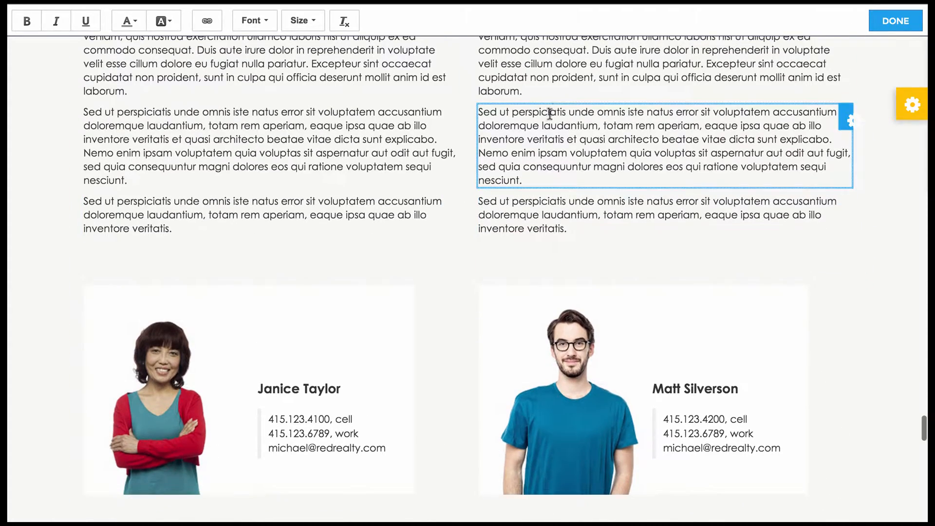
scroll(553, 145, "down", 10)
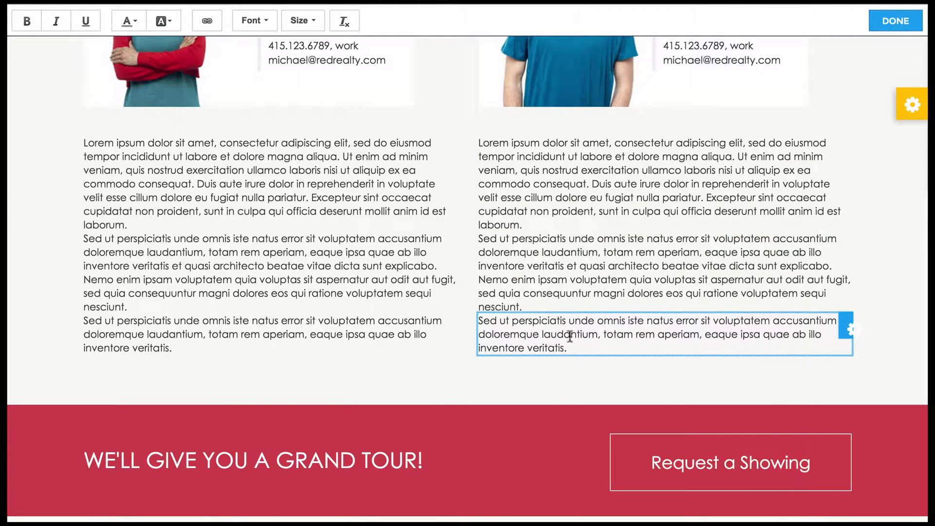
scroll(137, 190, "down", 10)
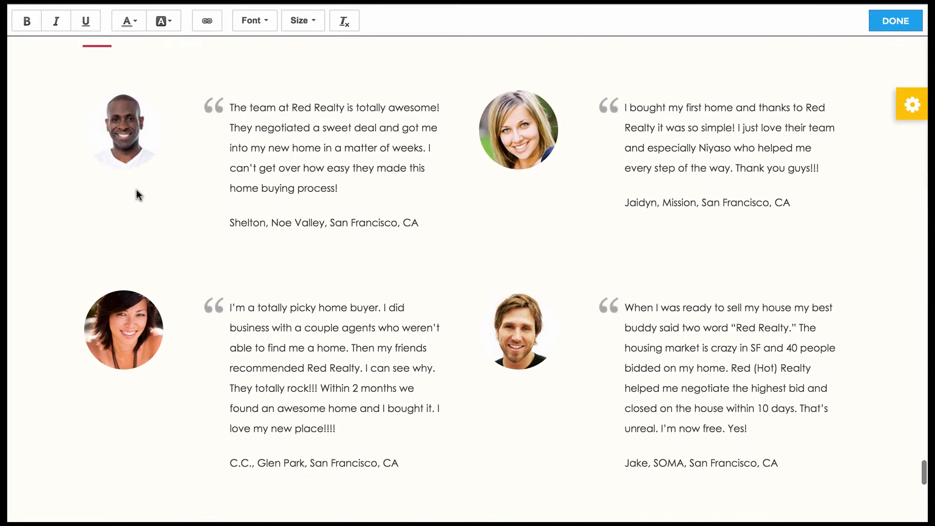
scroll(136, 195, "down", 5)
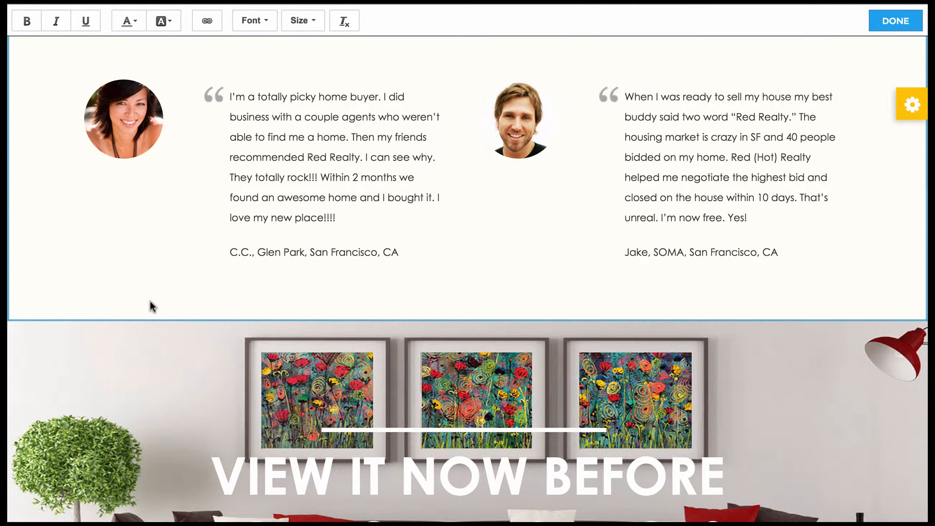
scroll(150, 303, "down", 6)
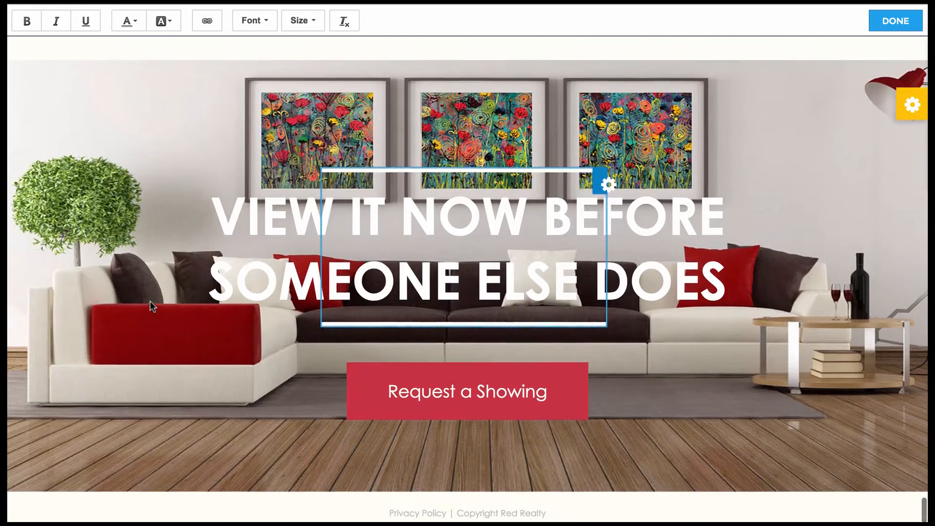
scroll(150, 301, "up", 7)
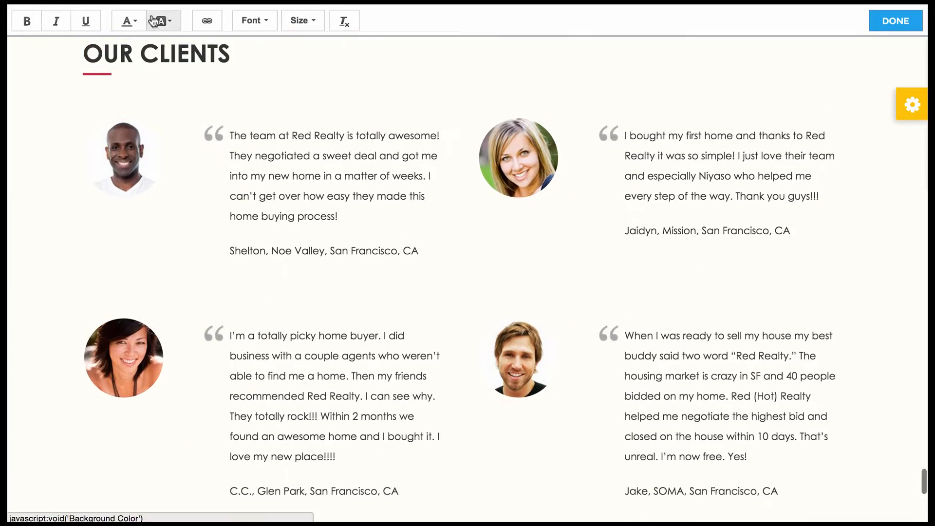
scroll(238, 197, "up", 5)
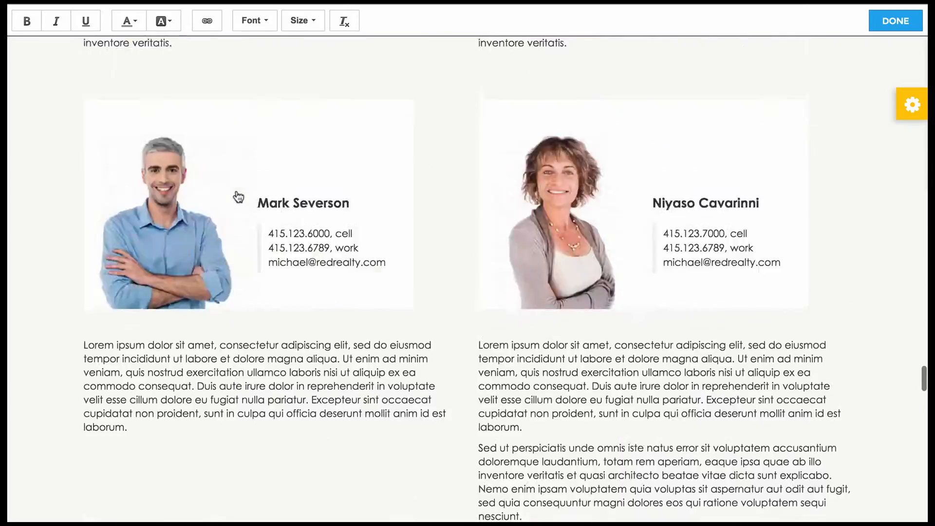
scroll(238, 196, "up", 8)
Step: Finish the text editing and show the editor's sidebar again at the start of the page
left_click(901, 20)
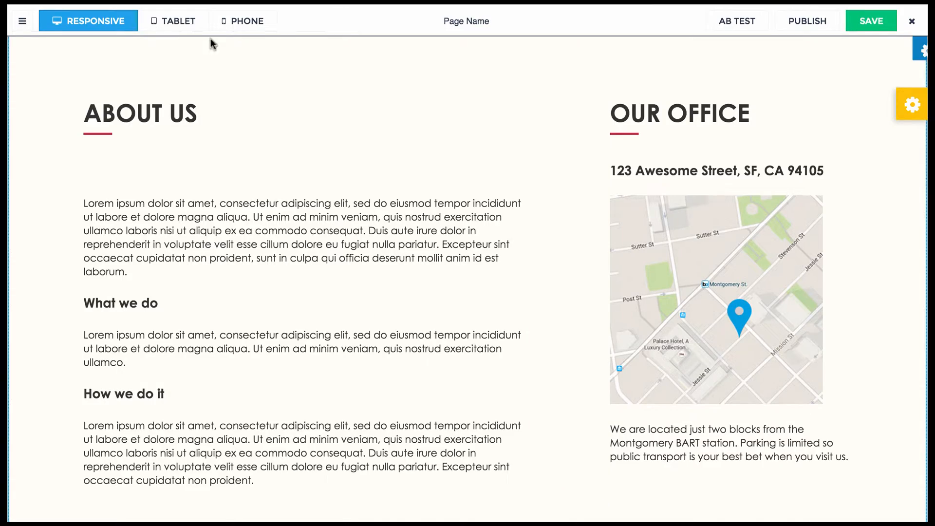
left_click(24, 21)
scroll(413, 156, "up", 20)
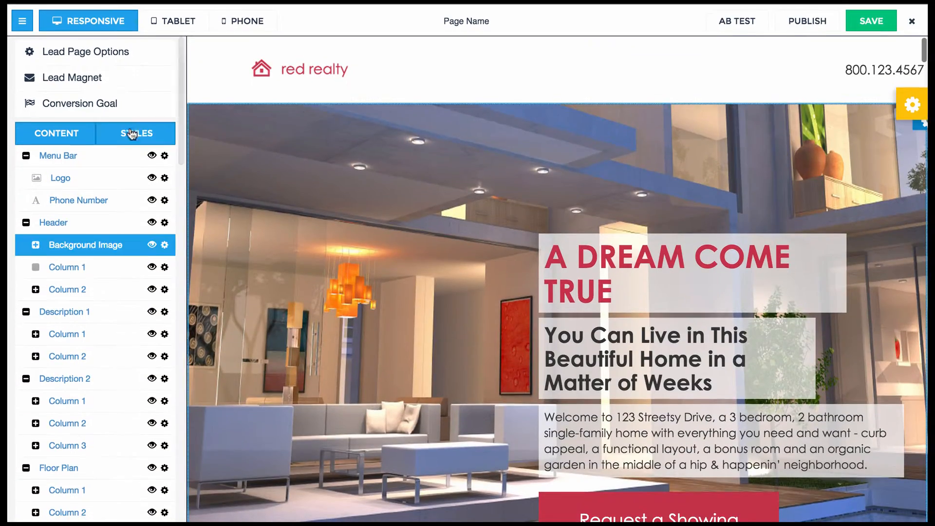
Step: Set the Menu Background color to bright red, #ff1717
left_click(132, 134)
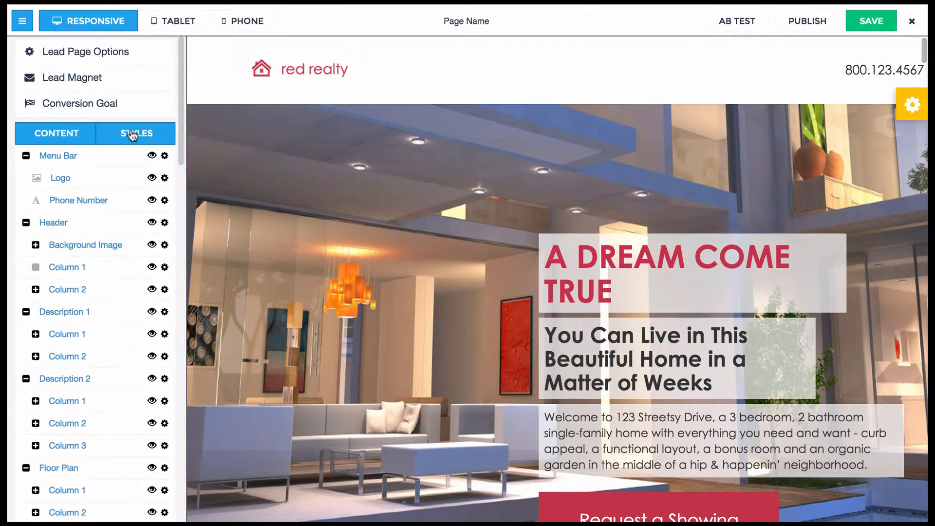
left_click(125, 177)
left_click_drag(126, 137, 150, 46)
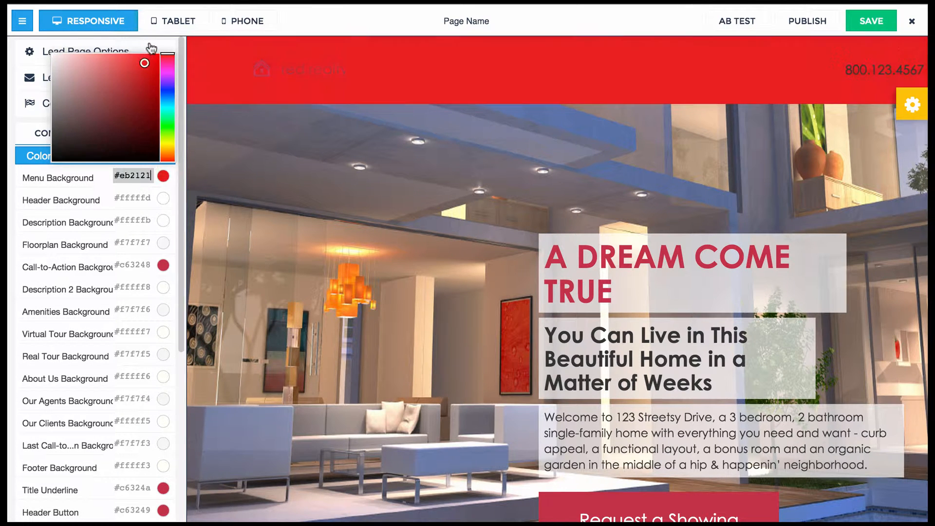
left_click(35, 176)
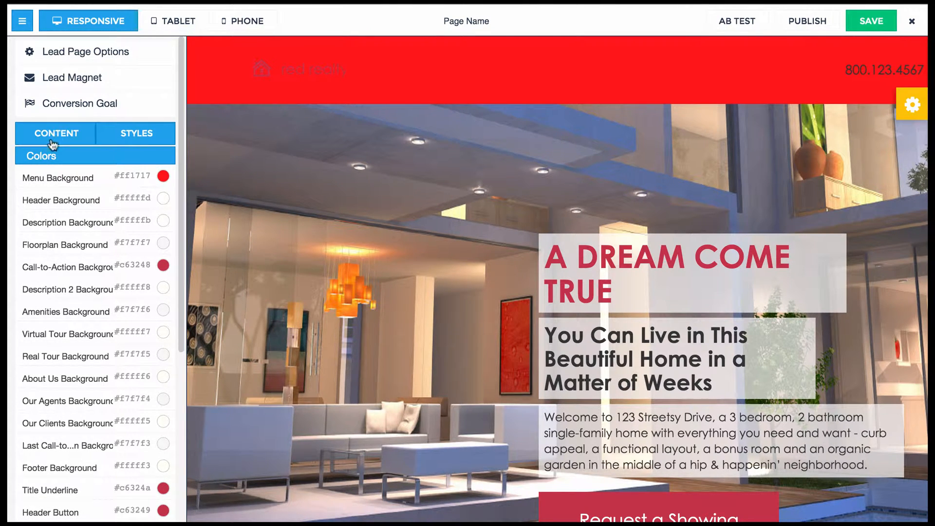
Step: Hide the header's Background Image and set the Header Background color to #ff0000
left_click(58, 136)
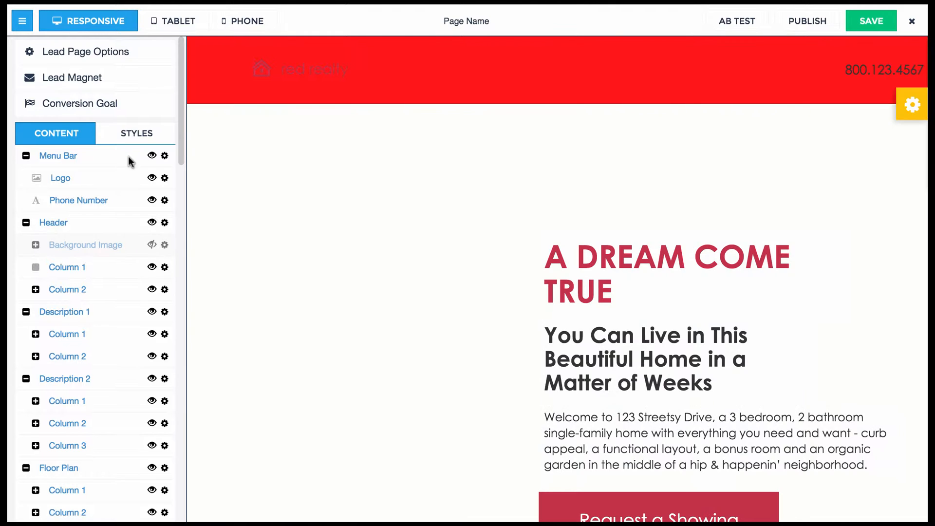
left_click(130, 141)
left_click(153, 197)
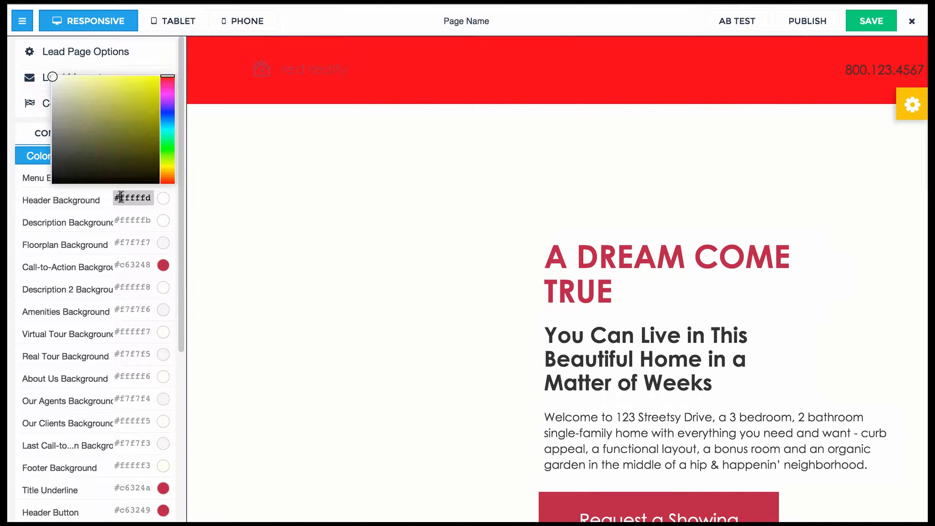
left_click_drag(125, 170, 161, 76)
Step: Change the Description Background color to bright red and the Floorplan Background color to #f50000
scroll(251, 168, "down", 12)
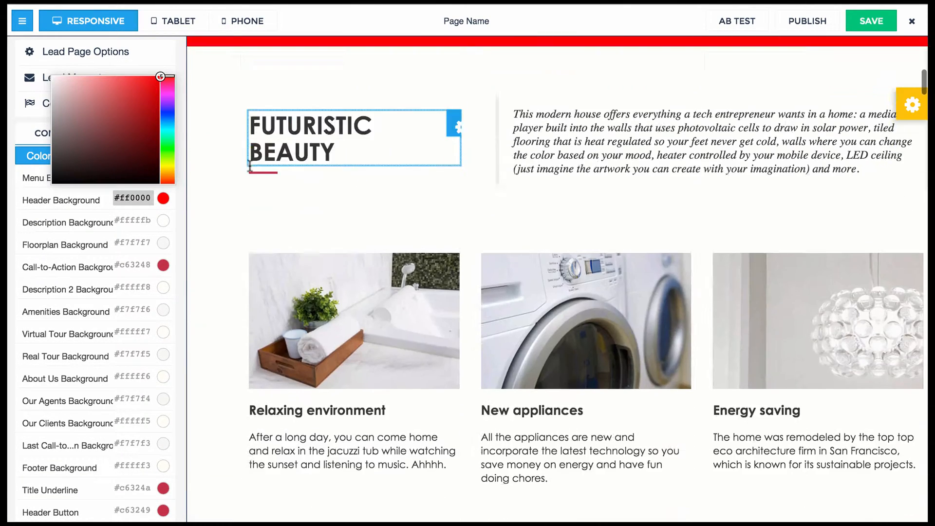
left_click(128, 221)
left_click_drag(119, 159, 161, 105)
scroll(250, 181, "down", 8)
left_click(133, 242)
left_click(142, 174)
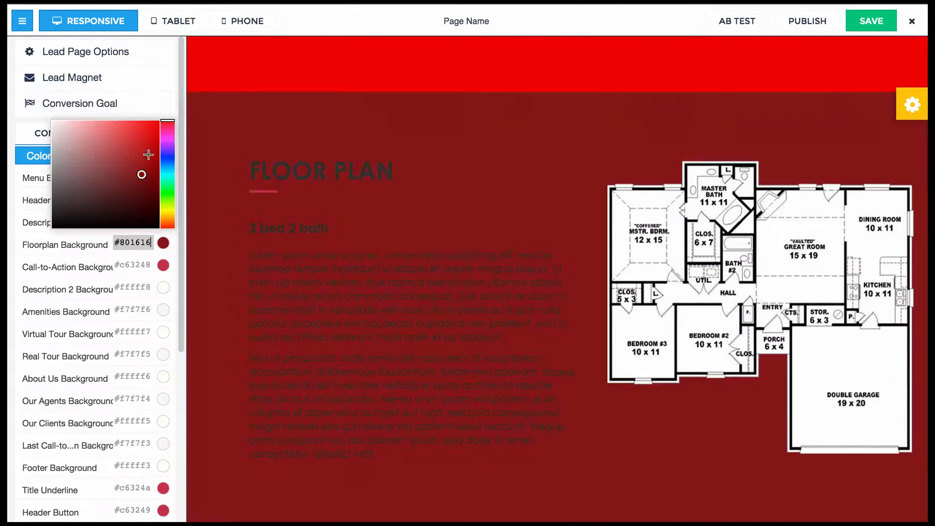
left_click_drag(142, 173, 160, 125)
Step: Set the Call-to-Action Background color to #e00d0d and the Description 2 Background color to #ff0000
scroll(244, 214, "down", 10)
scroll(316, 269, "down", 4)
scroll(316, 269, "up", 2)
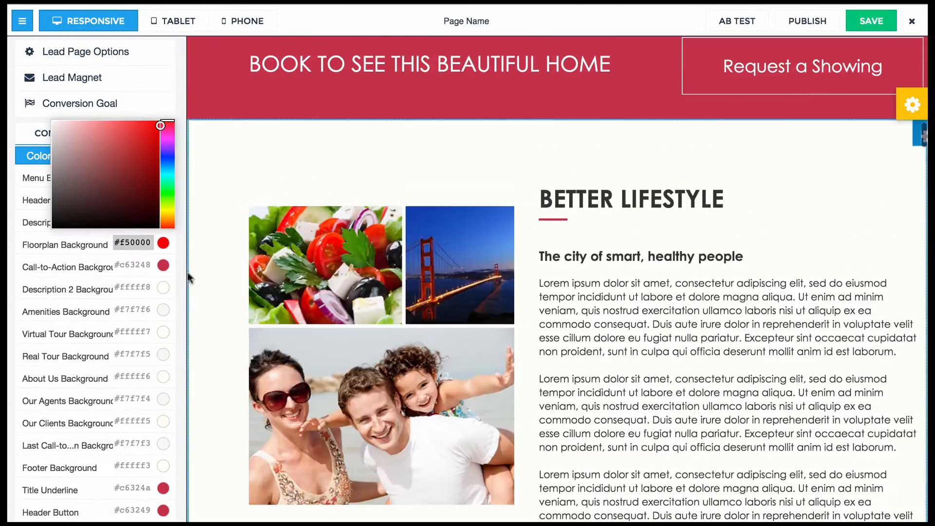
left_click(140, 265)
left_click_drag(138, 210, 153, 155)
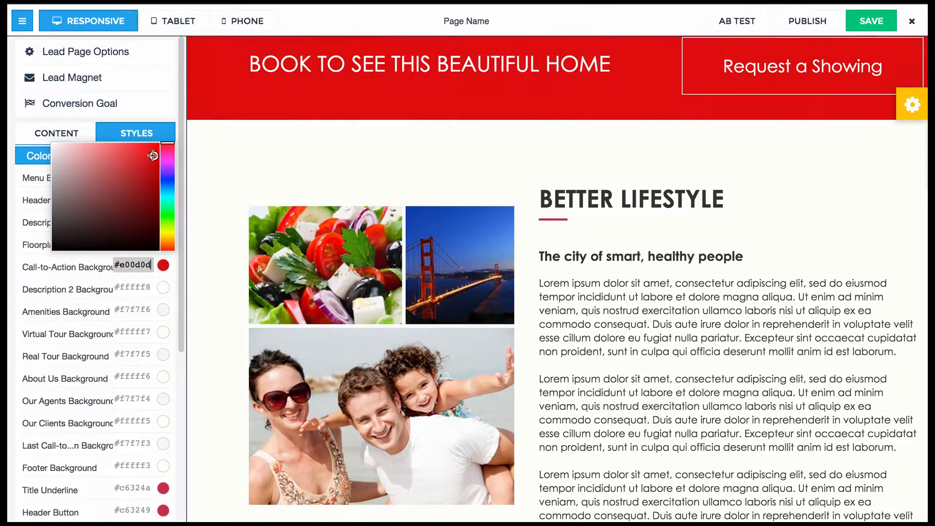
left_click(136, 287)
left_click_drag(138, 197, 161, 153)
Step: Review the section backgrounds from Better Lifestyle through the map to Amenities
scroll(241, 250, "down", 10)
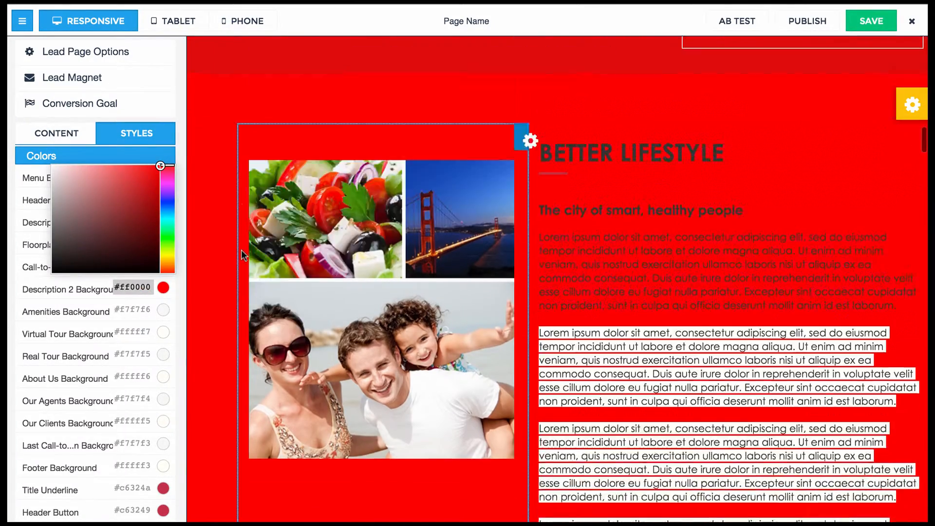
scroll(240, 266, "down", 3)
scroll(239, 266, "up", 5)
scroll(239, 266, "down", 5)
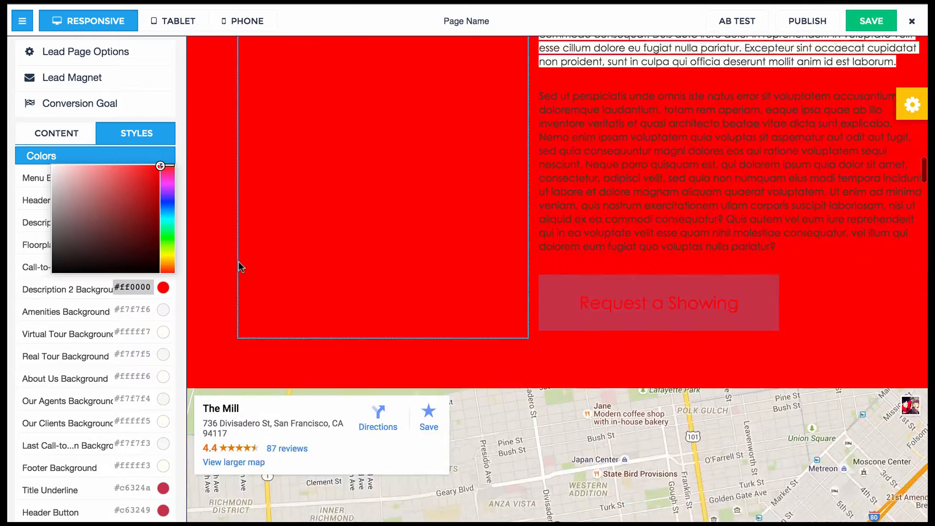
scroll(239, 266, "down", 6)
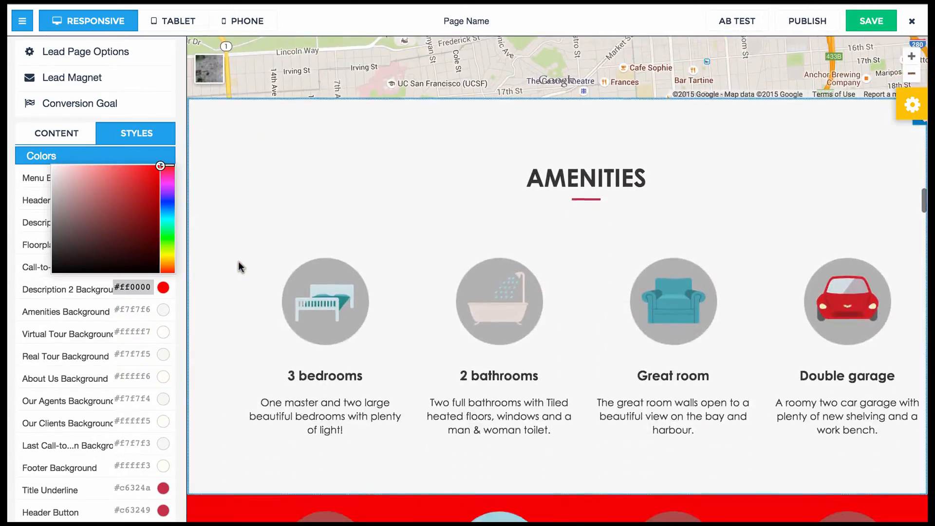
scroll(238, 266, "up", 4)
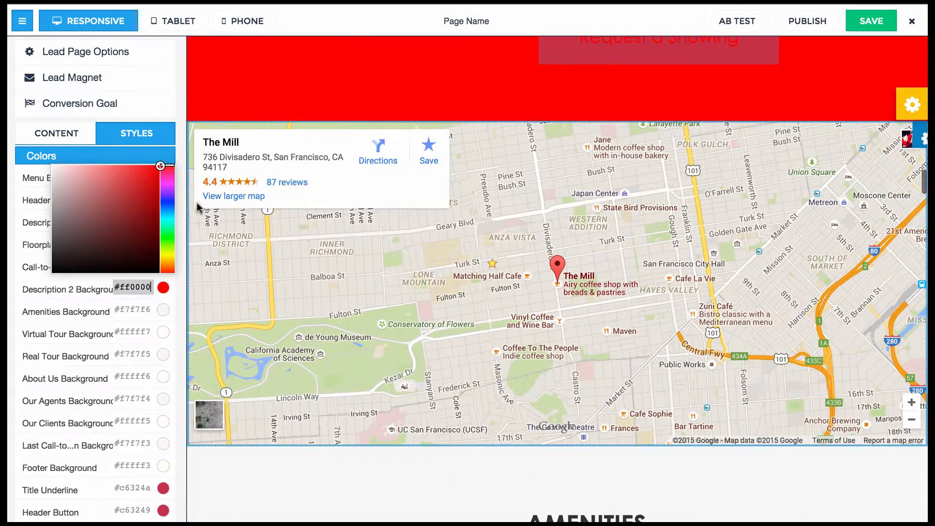
Step: Locate the Map section's Map Overlay in the page's content list and select it
left_click(61, 134)
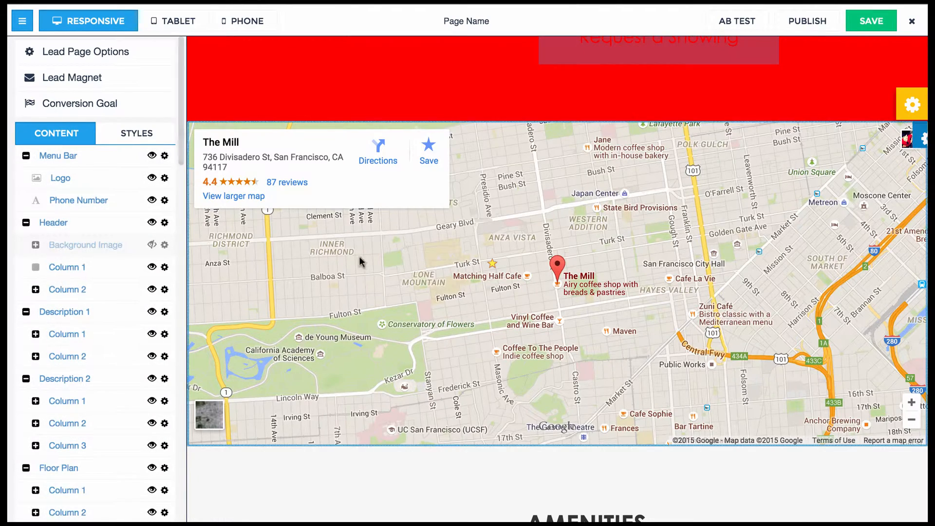
scroll(147, 329, "down", 10)
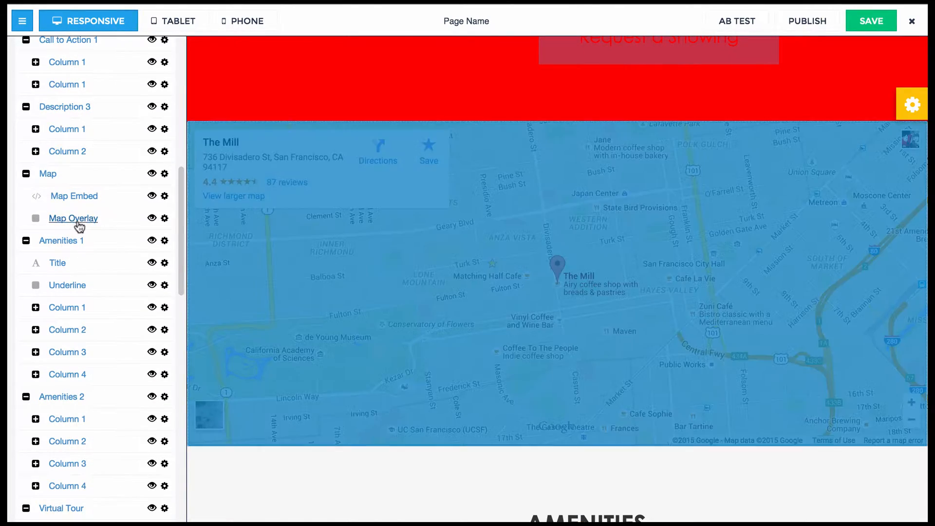
scroll(374, 261, "up", 4)
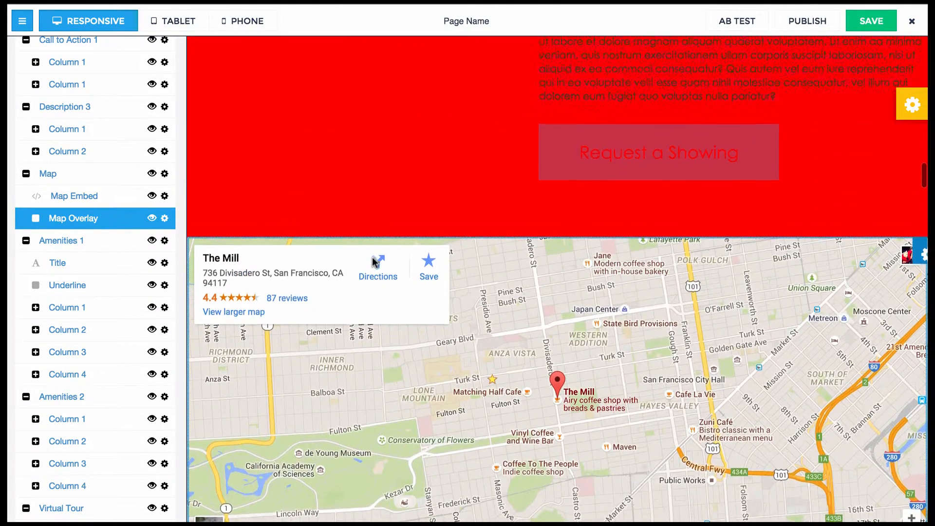
Step: Hide the Map section's Map Overlay and pan the embedded map
scroll(374, 261, "down", 6)
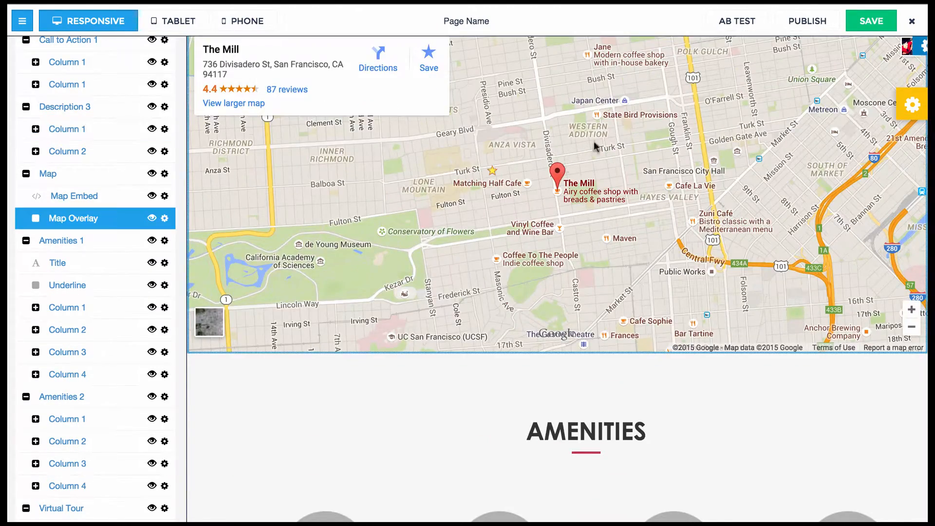
scroll(317, 204, "up", 3)
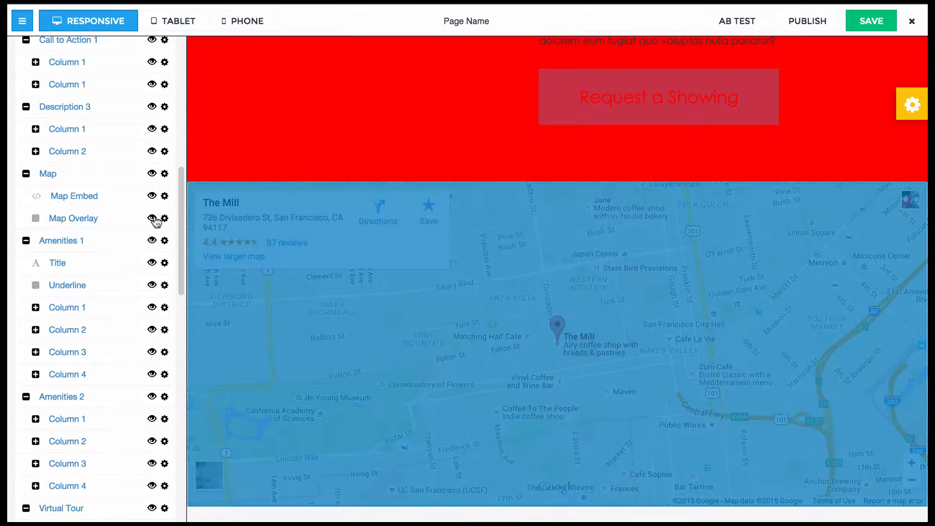
left_click(152, 218)
left_click_drag(604, 370, 675, 354)
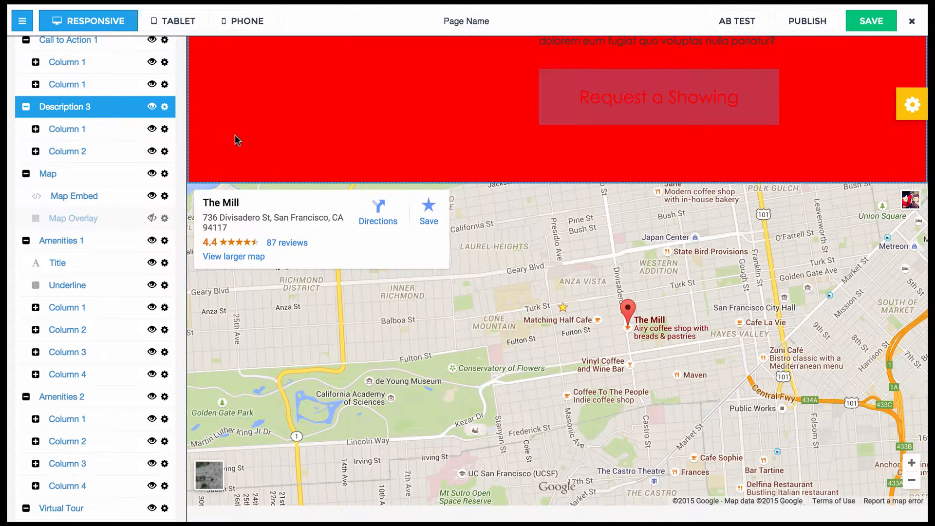
Step: Test how scrolling over the embedded map behaves without its overlay, between the Description 3 and Amenities sections
scroll(408, 109, "up", 10)
scroll(396, 132, "down", 10)
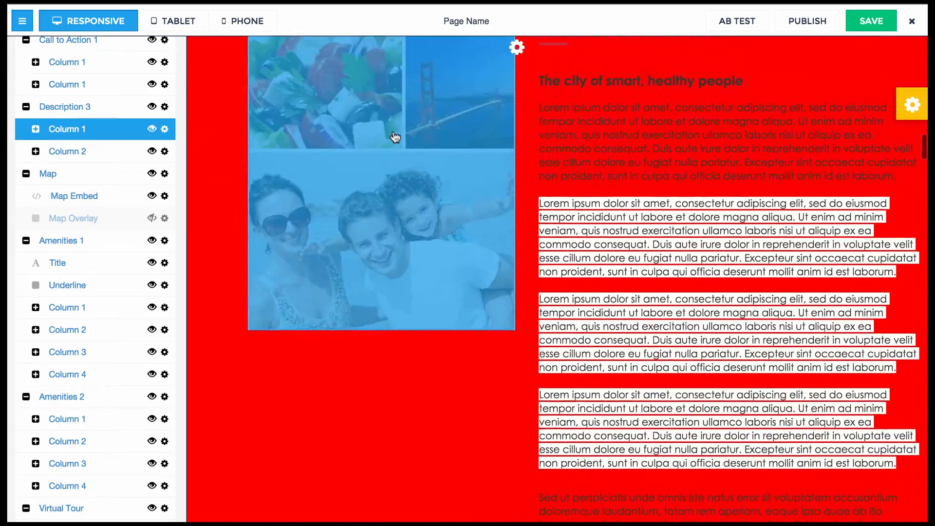
scroll(496, 195, "down", 2)
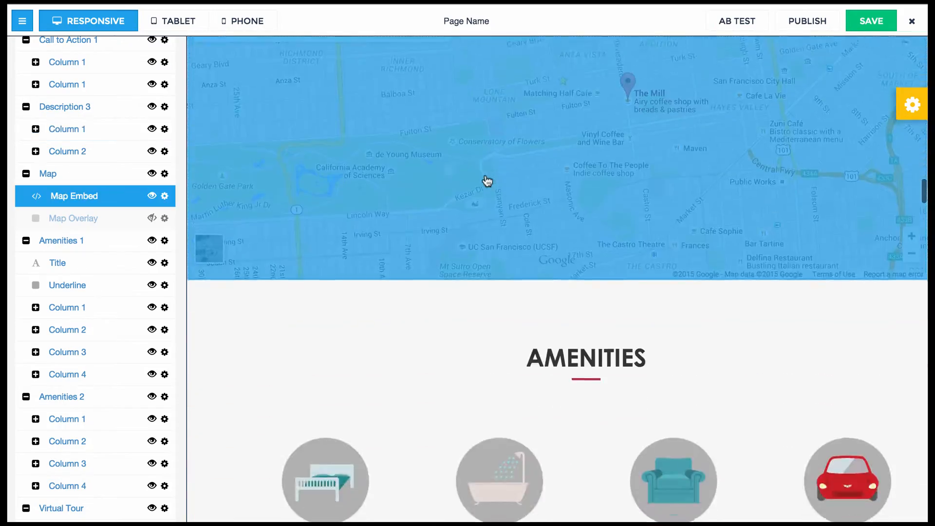
scroll(485, 176, "up", 4)
scroll(486, 178, "down", 4)
scroll(502, 220, "up", 1)
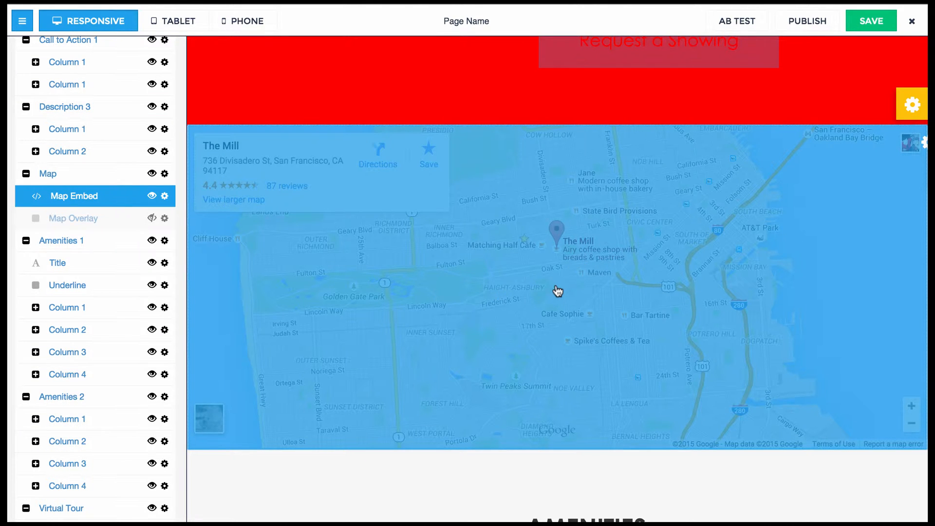
scroll(557, 292, "up", 1)
scroll(555, 291, "down", 3)
scroll(554, 292, "up", 1)
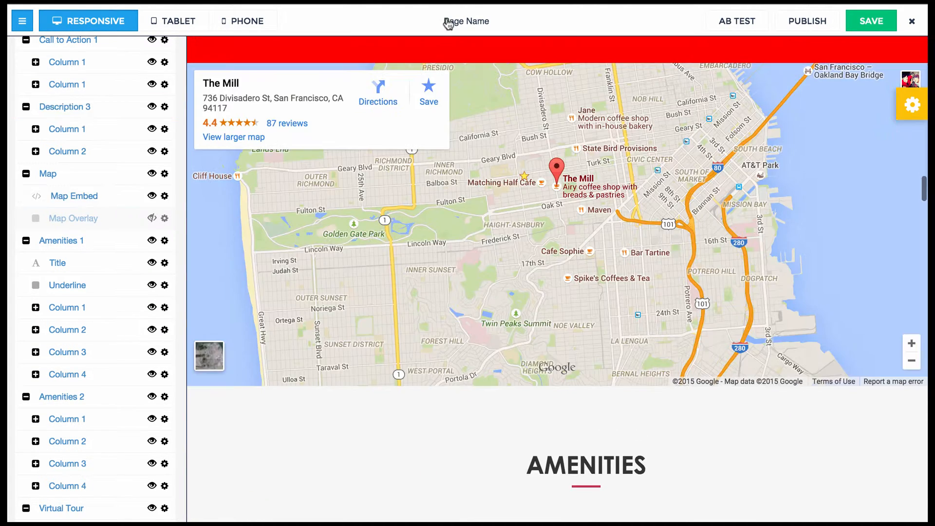
Step: Bring the whole embedded map into view and zoom it in one level
scroll(489, 167, "up", 1)
scroll(488, 167, "down", 2)
scroll(535, 205, "up", 3)
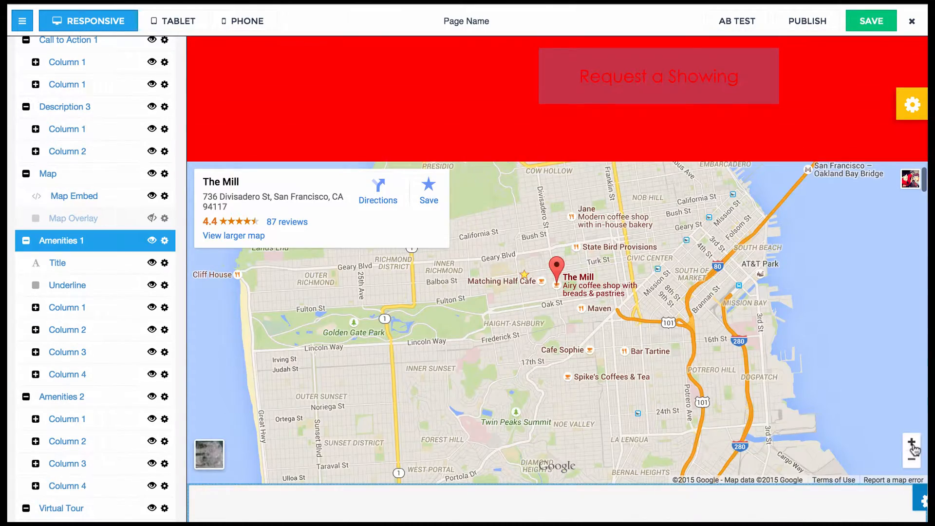
left_click(912, 443)
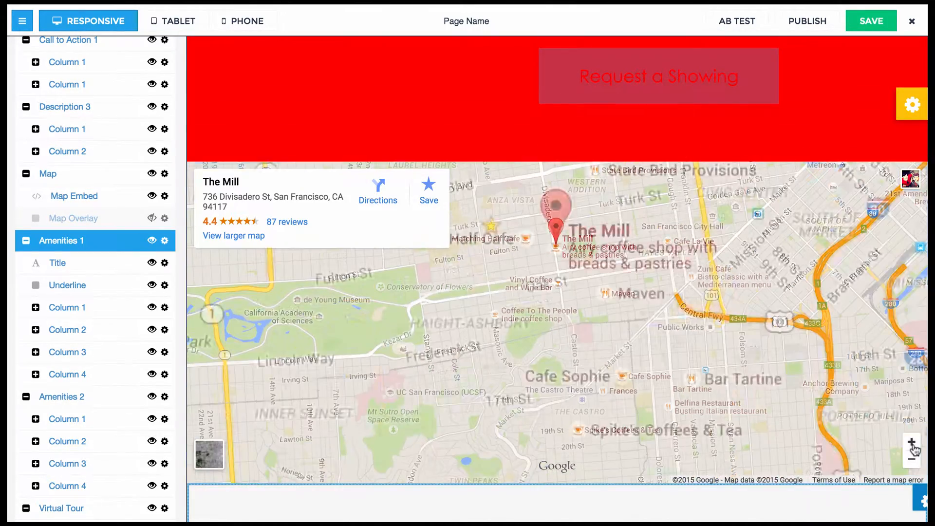
scroll(570, 280, "up", 1)
scroll(570, 279, "down", 1)
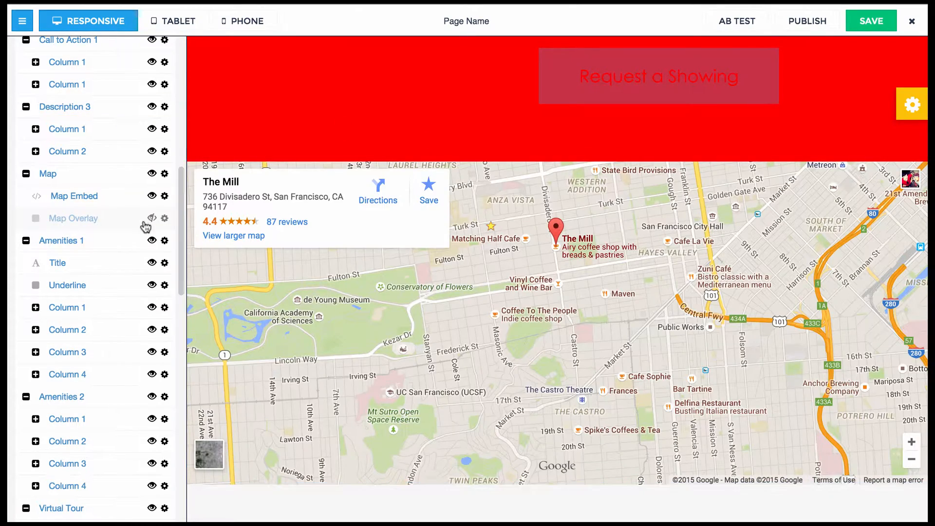
Step: Show the Map Overlay again and test scrolling the page past the map
left_click(152, 219)
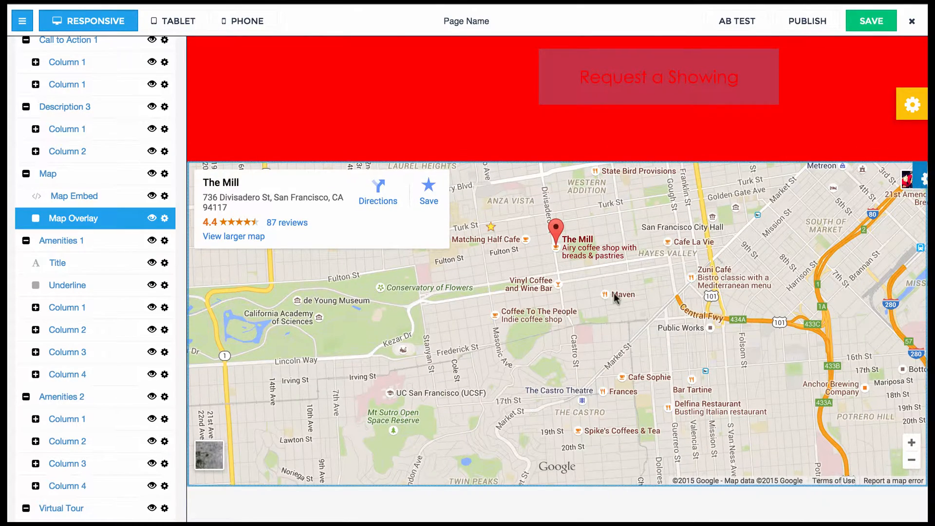
scroll(516, 329, "down", 2)
scroll(517, 330, "up", 6)
scroll(517, 330, "down", 10)
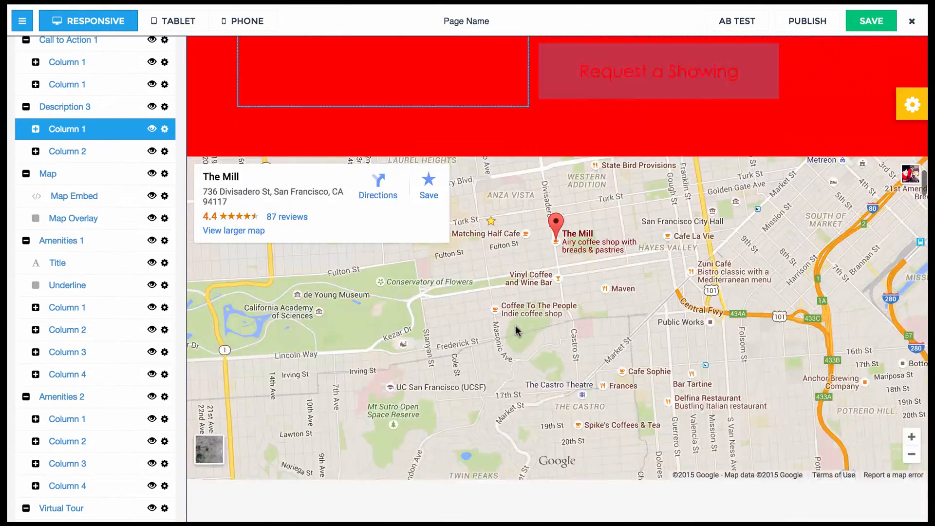
scroll(515, 327, "up", 8)
scroll(515, 326, "down", 6)
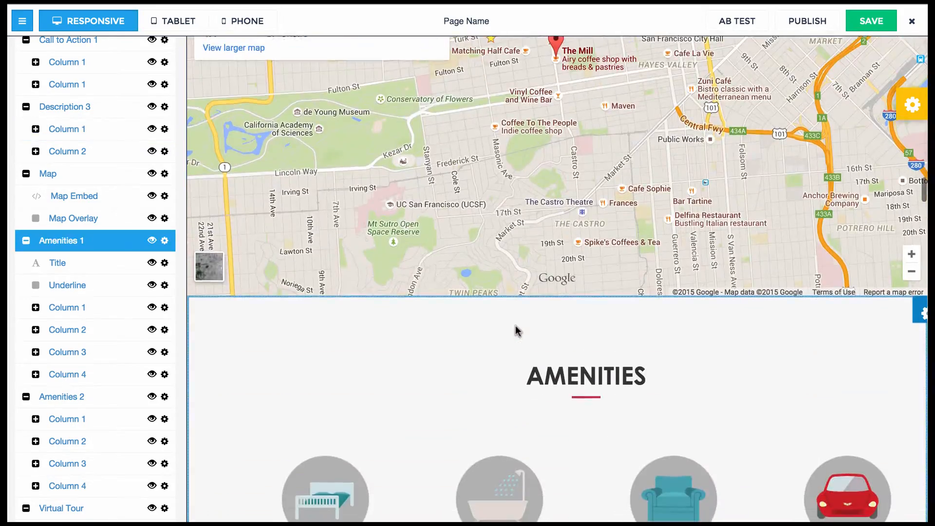
Step: Review the rest of the page from Amenities through the open house countdown and agent profiles to the client testimonials
scroll(505, 281, "down", 7)
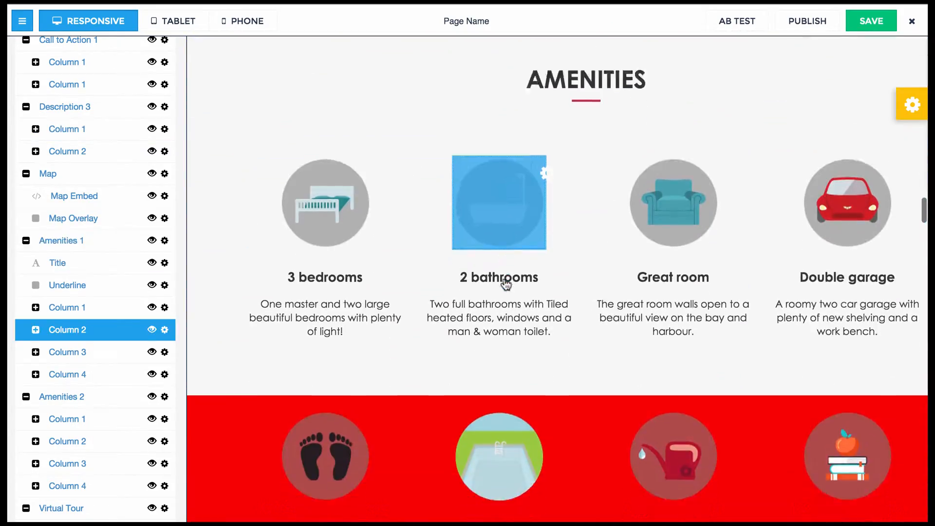
scroll(356, 436, "down", 6)
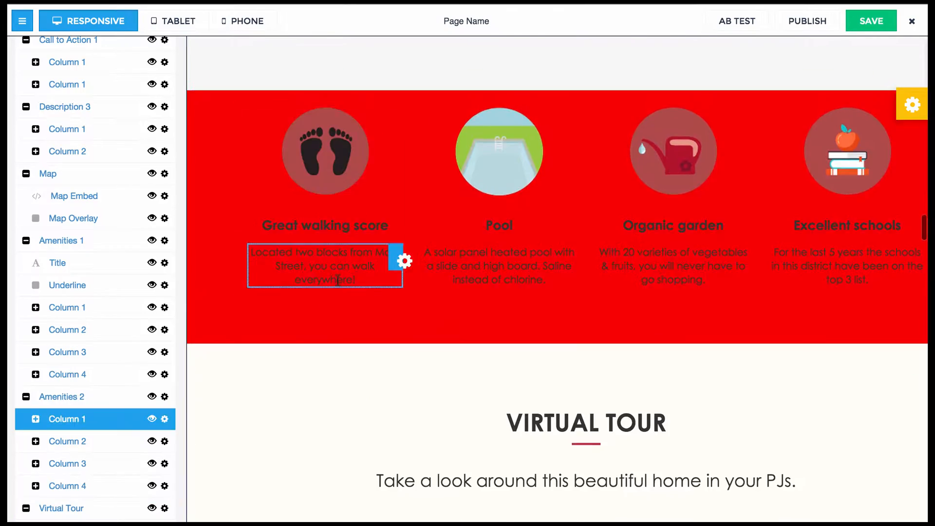
scroll(335, 285, "up", 8)
scroll(334, 287, "down", 20)
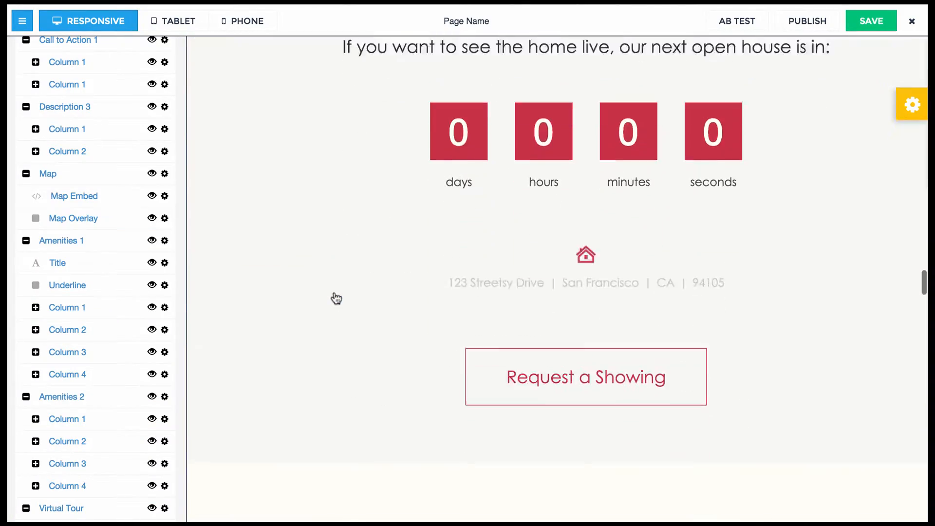
scroll(336, 298, "down", 18)
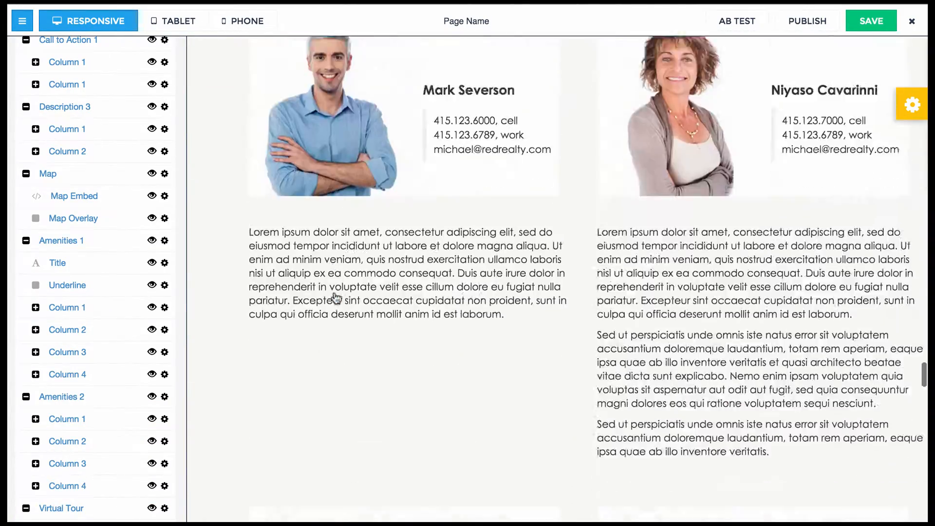
scroll(337, 298, "down", 10)
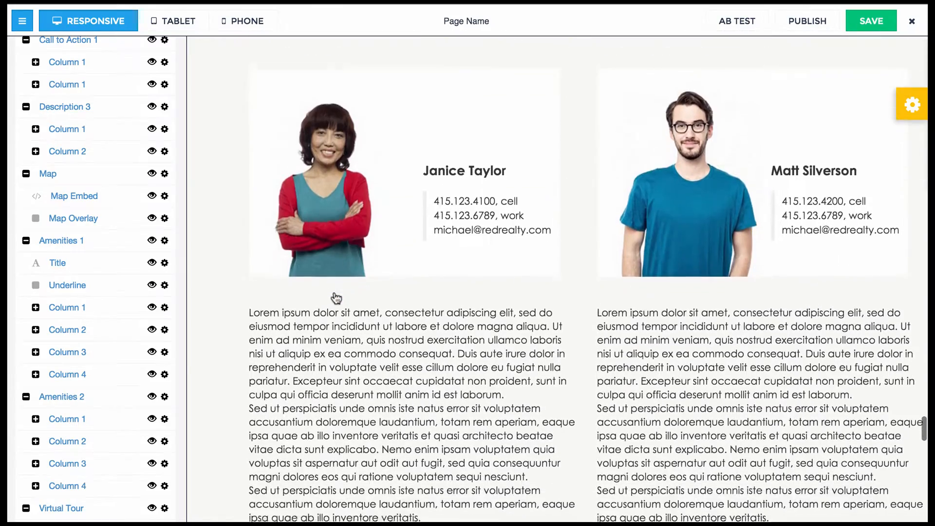
scroll(625, 308, "down", 15)
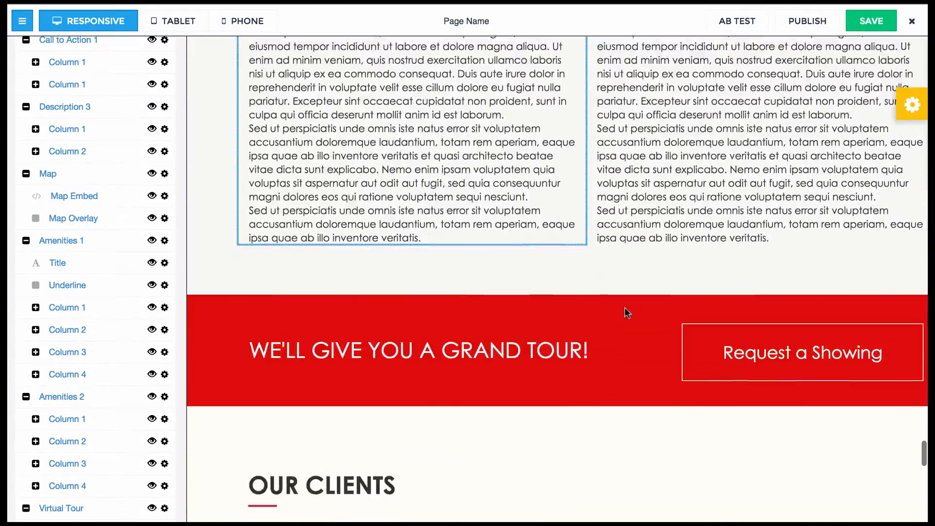
scroll(624, 307, "down", 15)
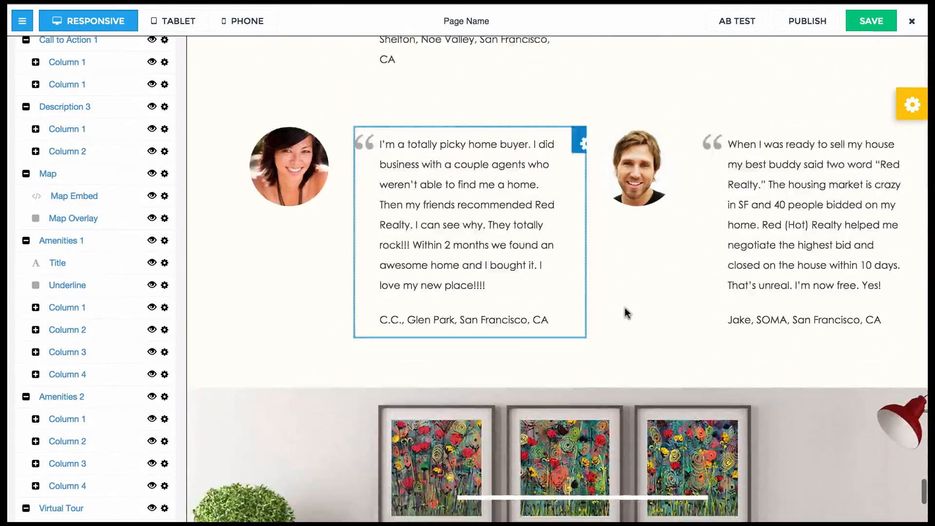